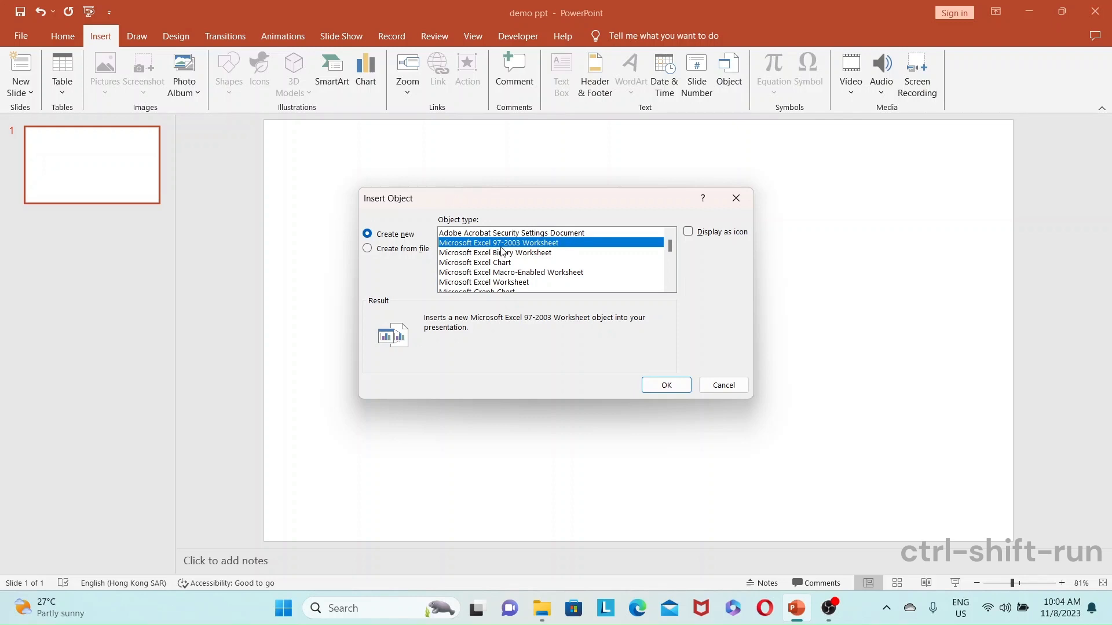
Insert a new Microsoft Excel Worksheet object on the slide and enter the formula =10*2 in cell A1
left_click(516, 284)
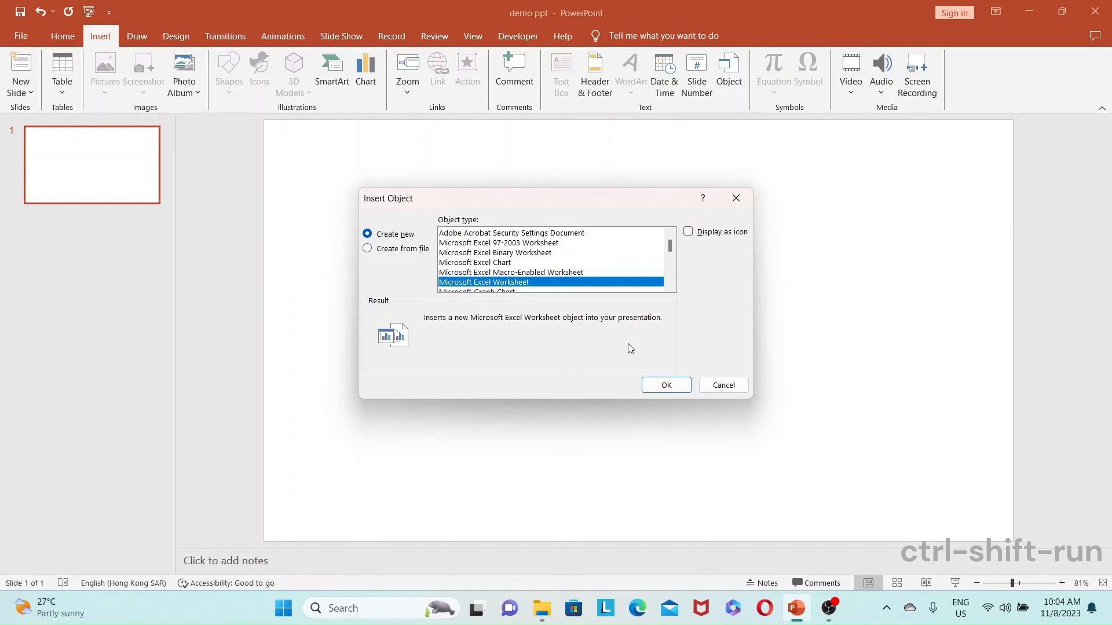
left_click(663, 386)
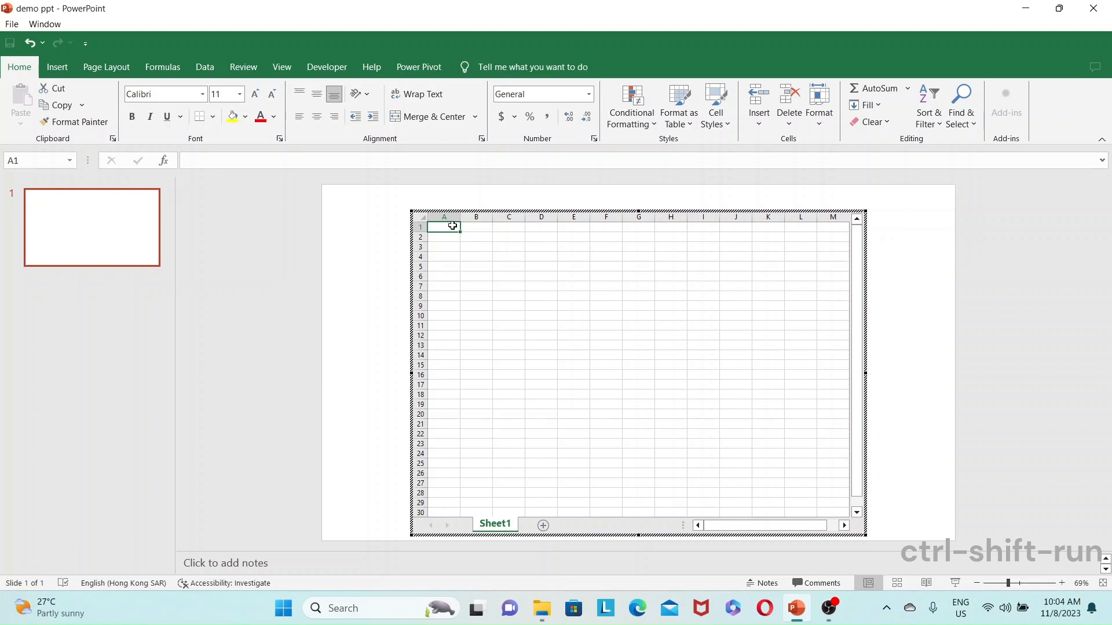
type("=")
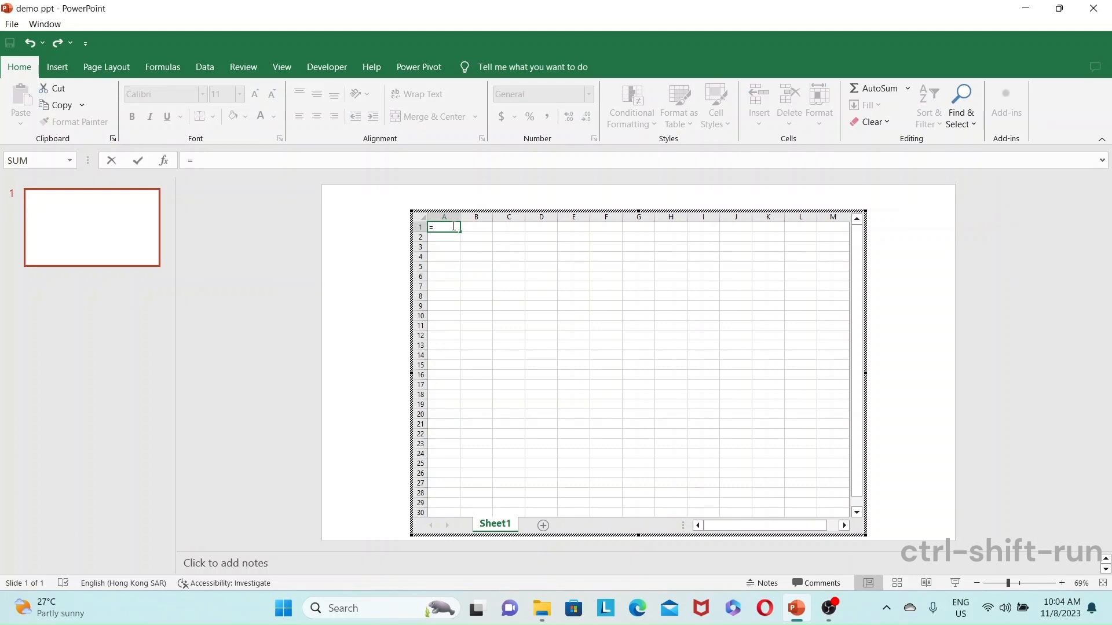
type("10*2")
key("Return")
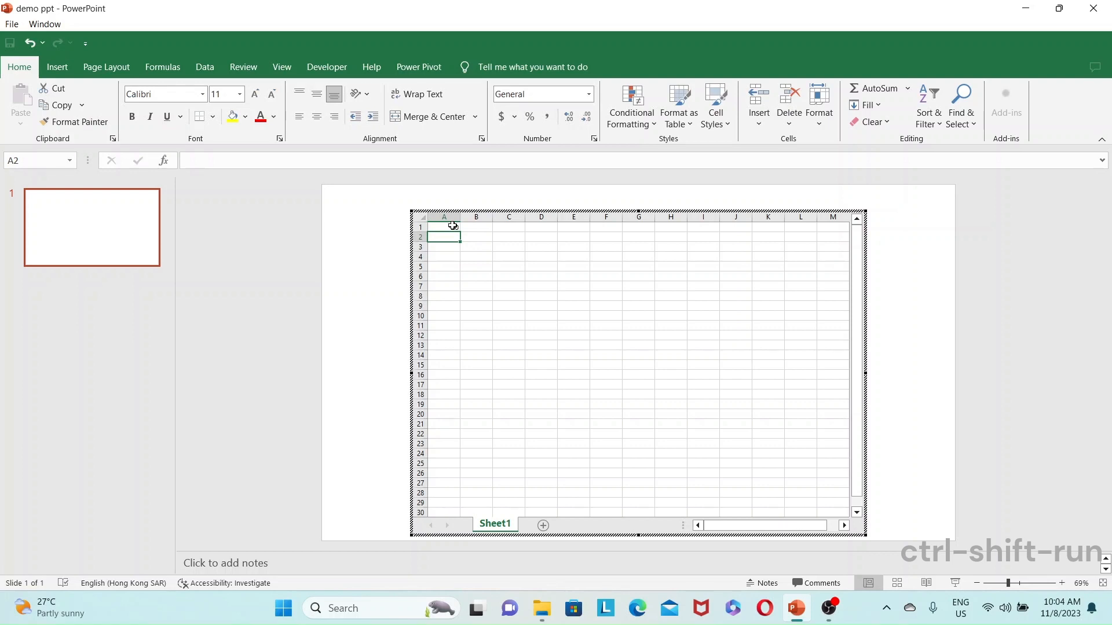
Enter the formula =IF(A1=20,"Yes","No") in cell B1 of the embedded worksheet
key("Up")
key("Right")
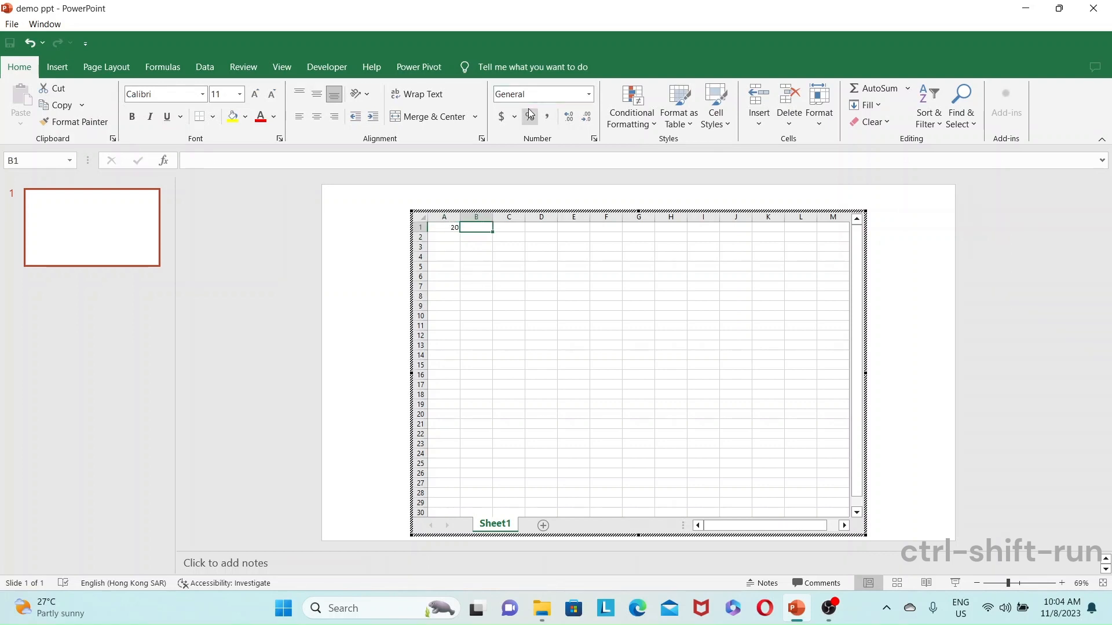
type("=")
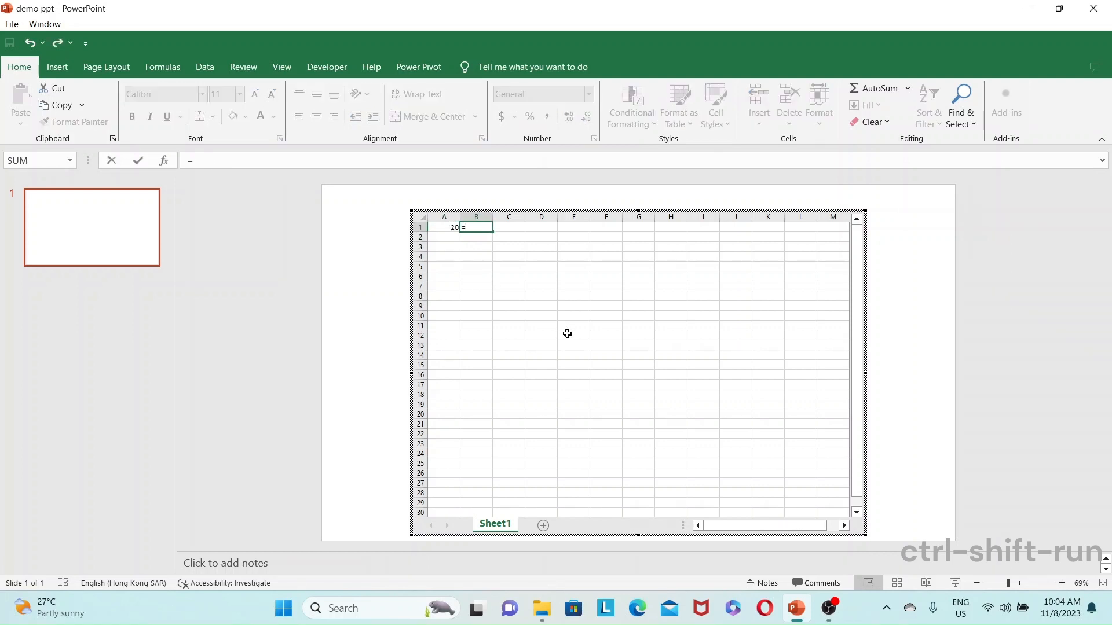
type("IF(")
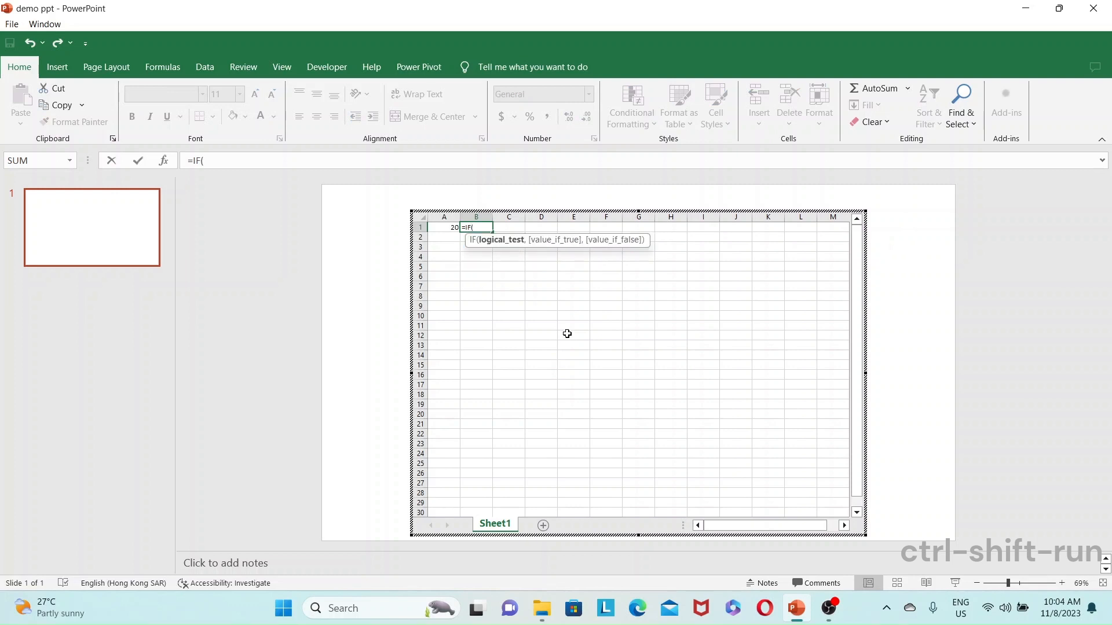
left_click(435, 227)
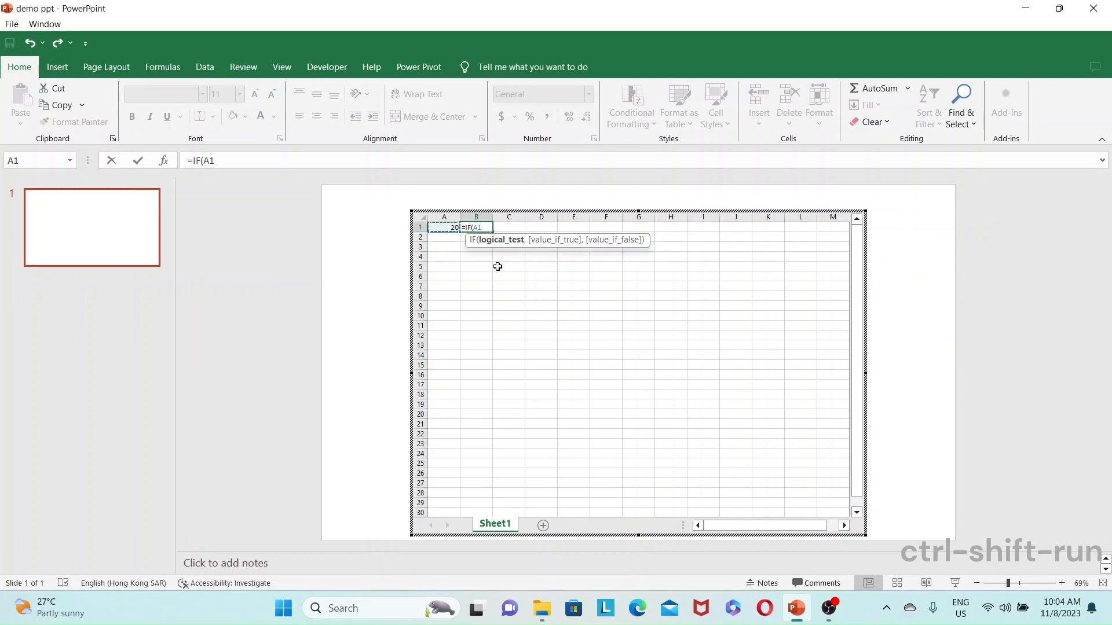
type("=20,Y")
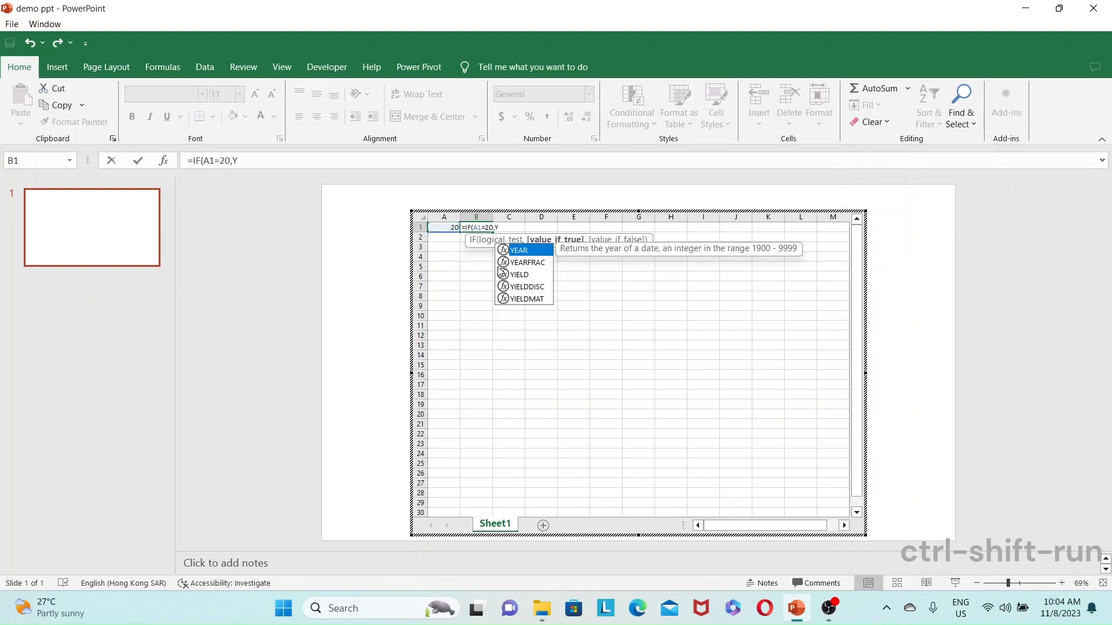
key("BackSpace")
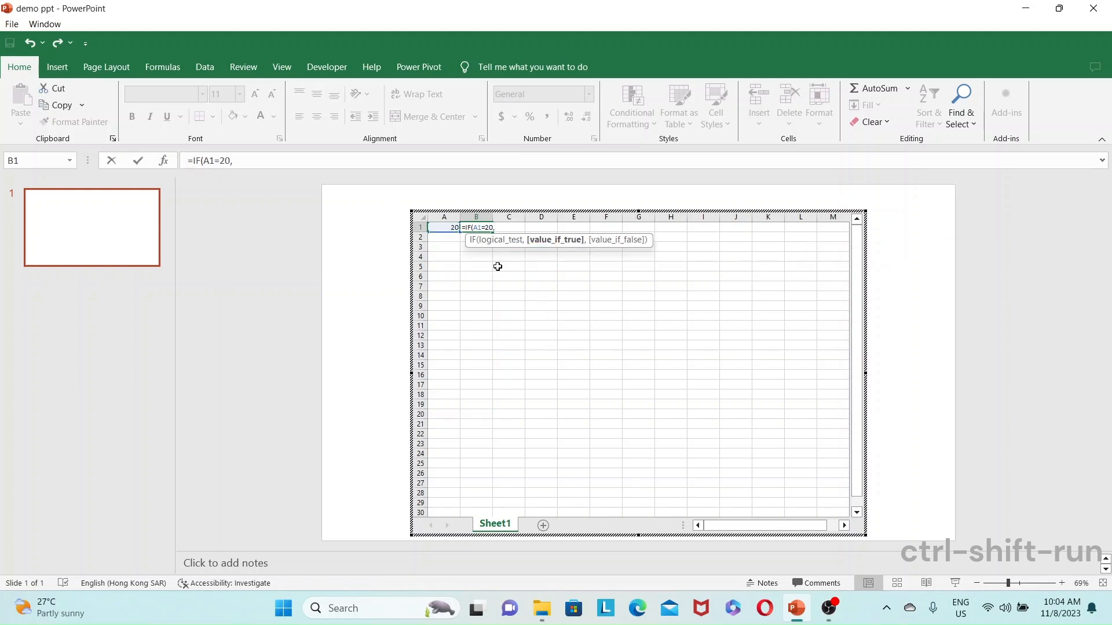
type("\"Yes\",")
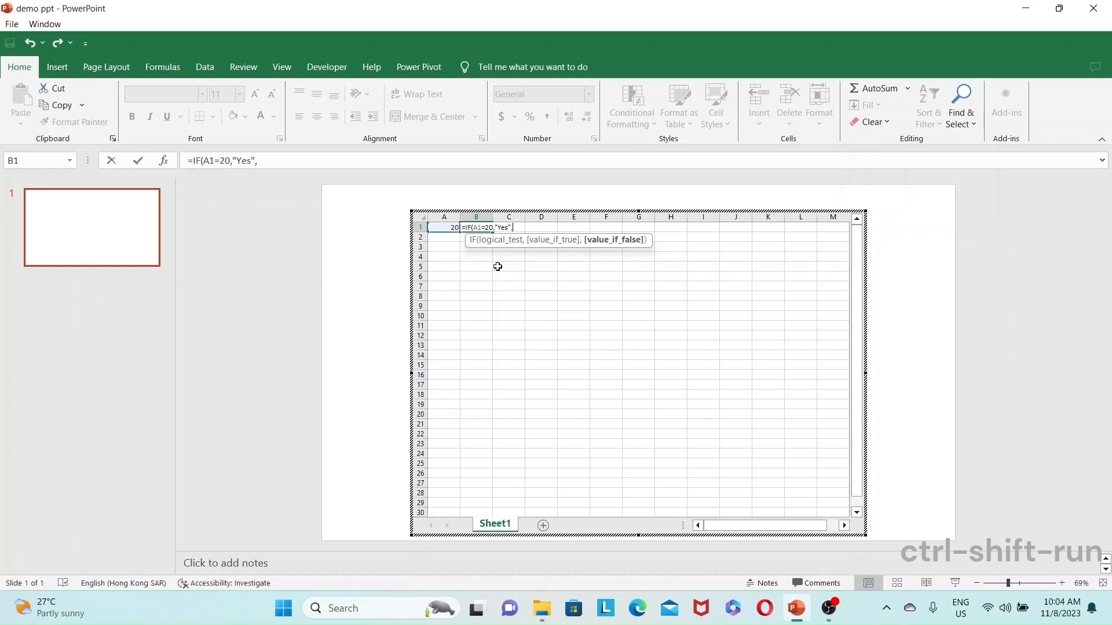
type("\"No\")")
key("Return")
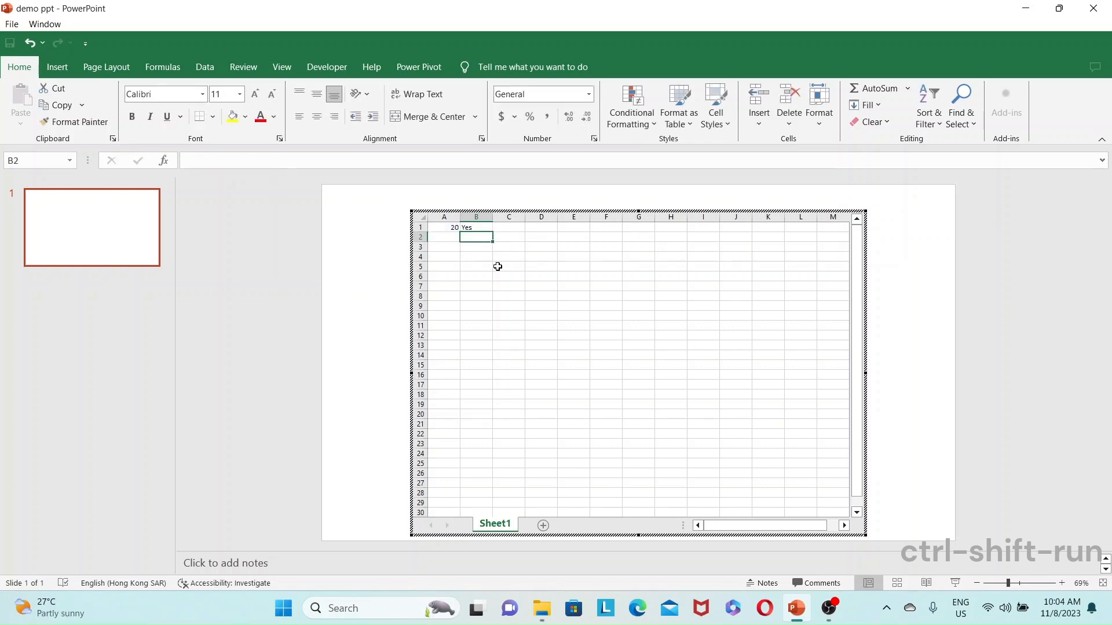
Leave the embedded worksheet's editing mode and enlarge the worksheet object slightly on the slide
left_click(291, 282)
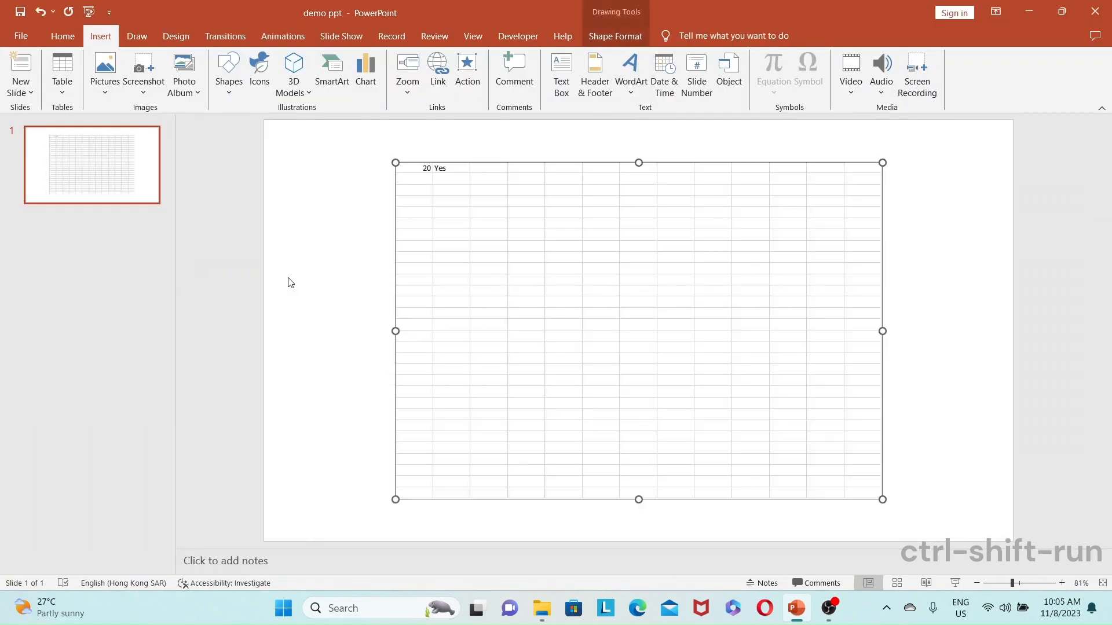
left_click(349, 220)
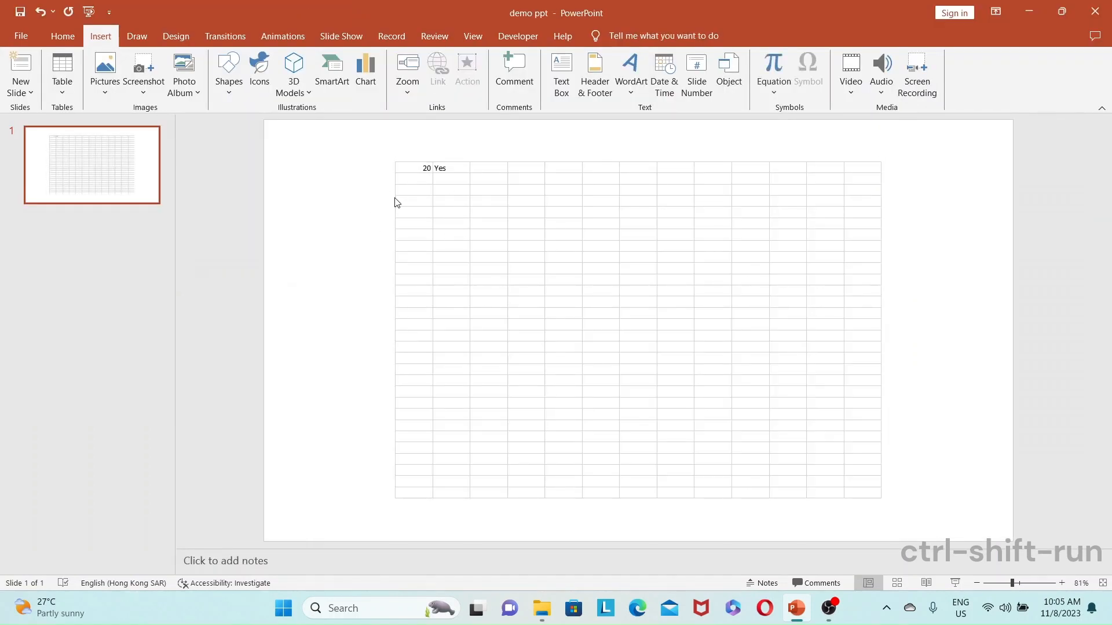
left_click(466, 248)
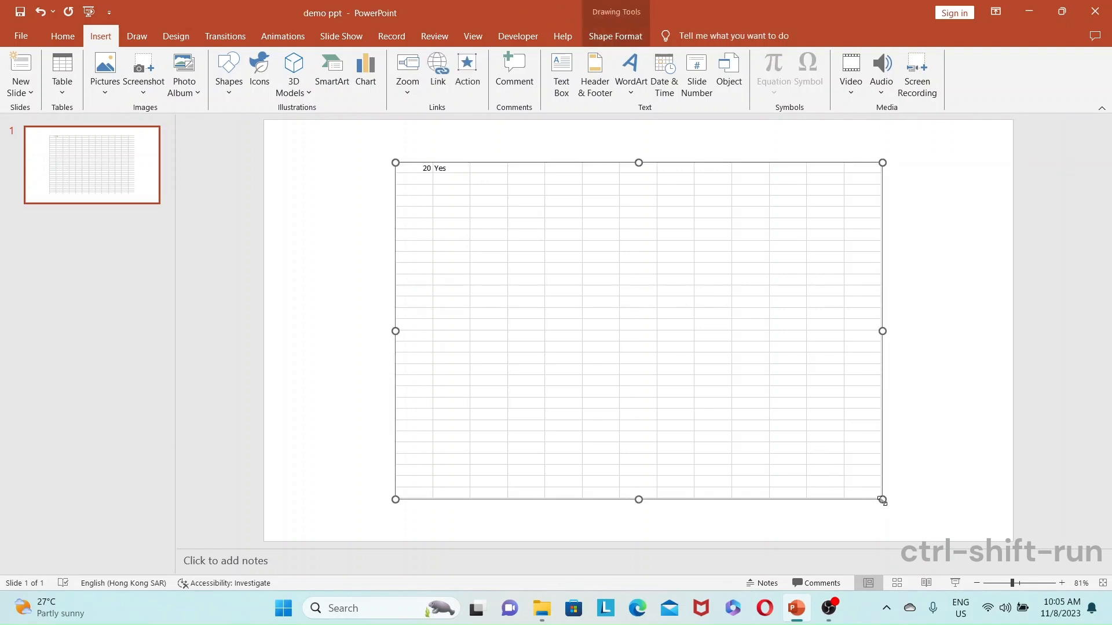
left_click_drag(882, 499, 902, 482)
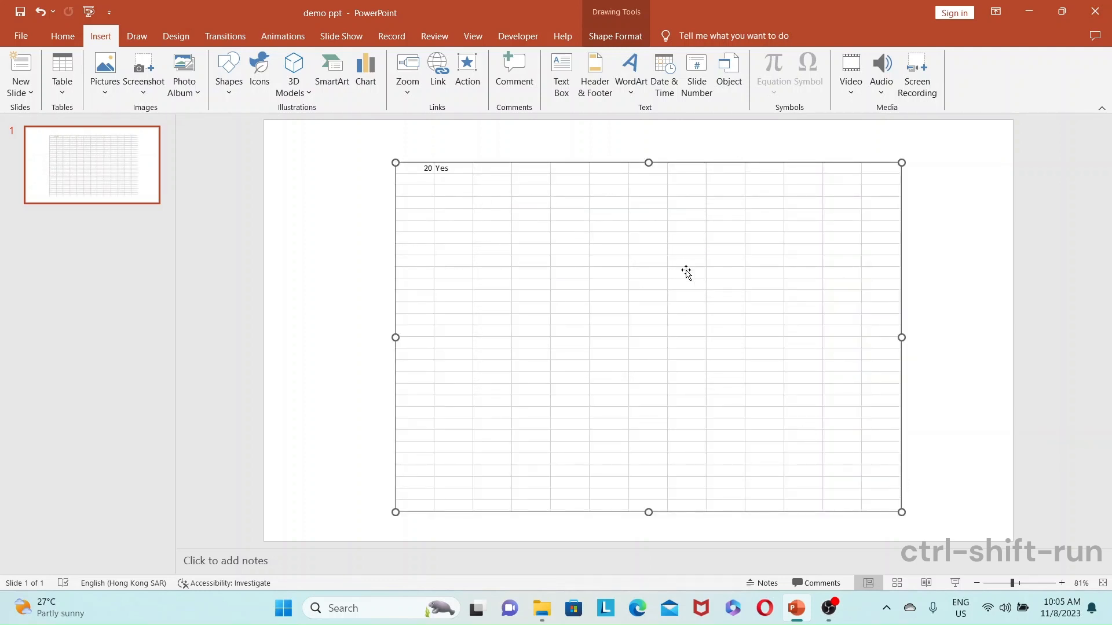
Reopen the embedded worksheet for editing, shrink its visible area to cells A1:B1, and return to the slide
double_click(731, 305)
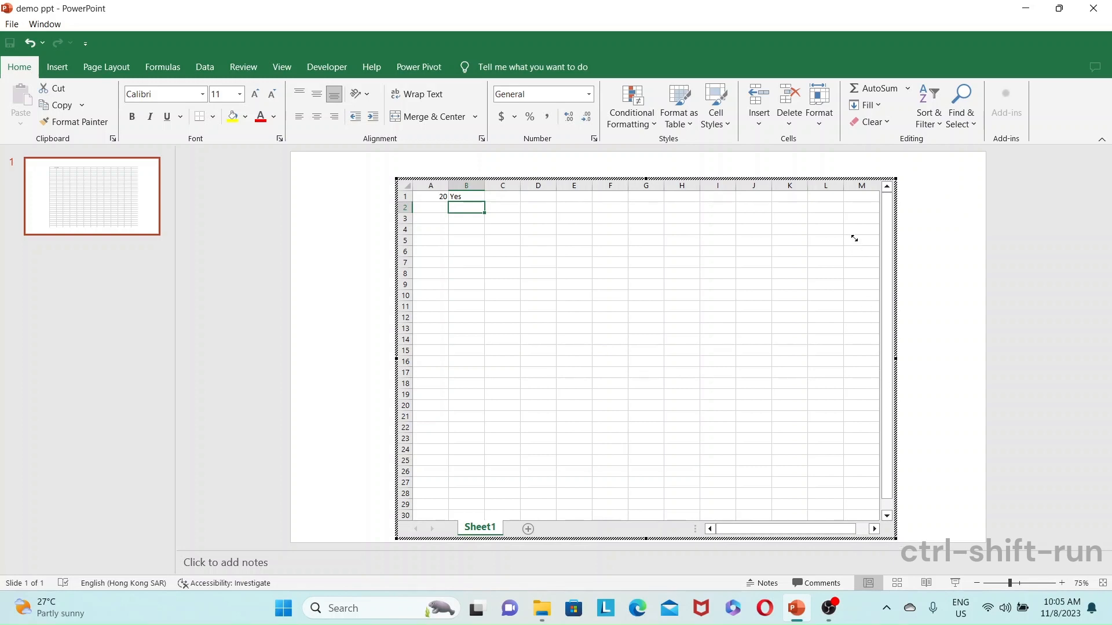
left_click_drag(852, 226, 858, 221)
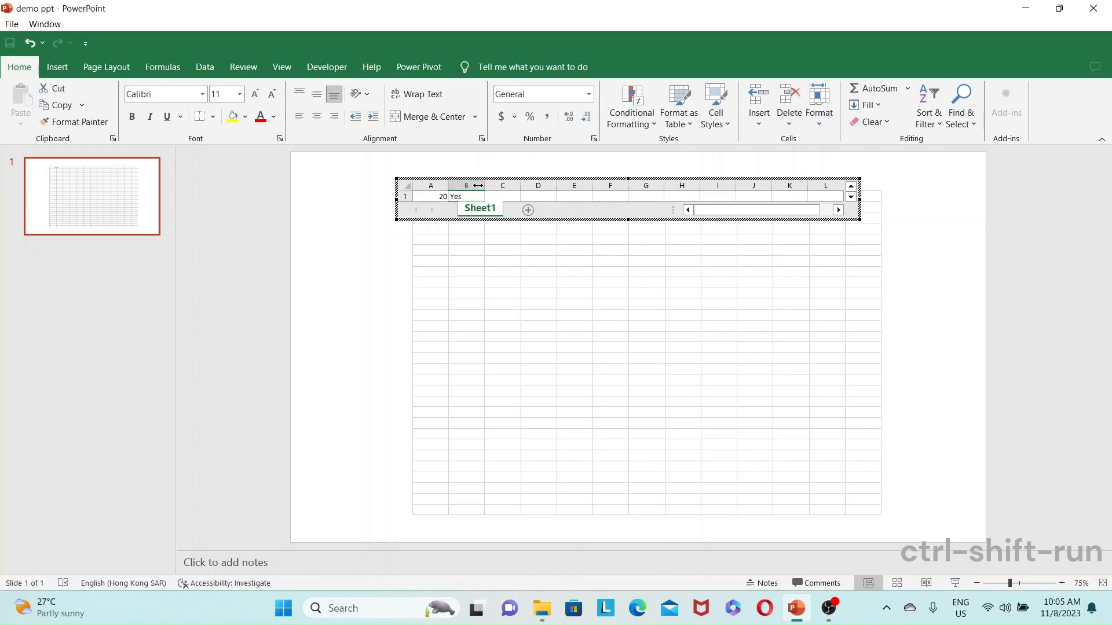
left_click_drag(479, 187, 480, 199)
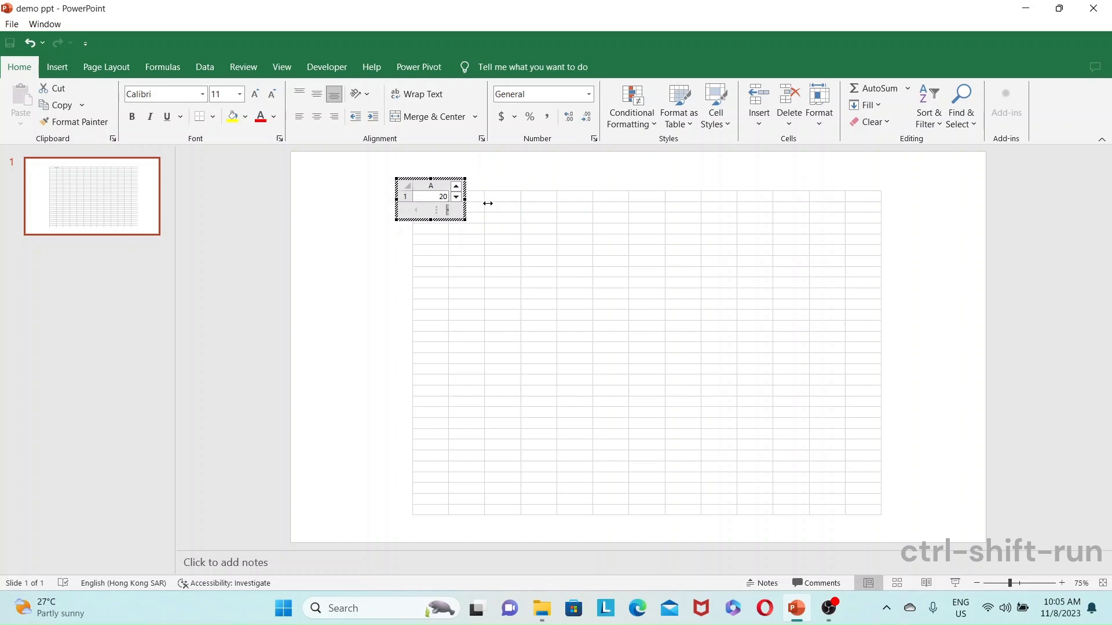
left_click_drag(487, 204, 497, 203)
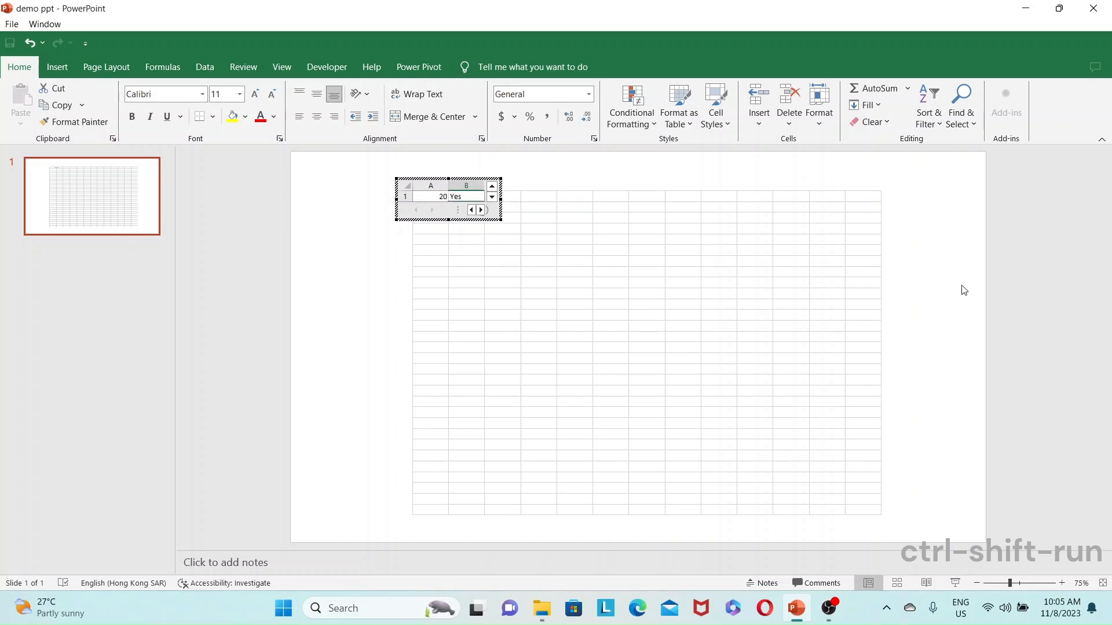
left_click(963, 290)
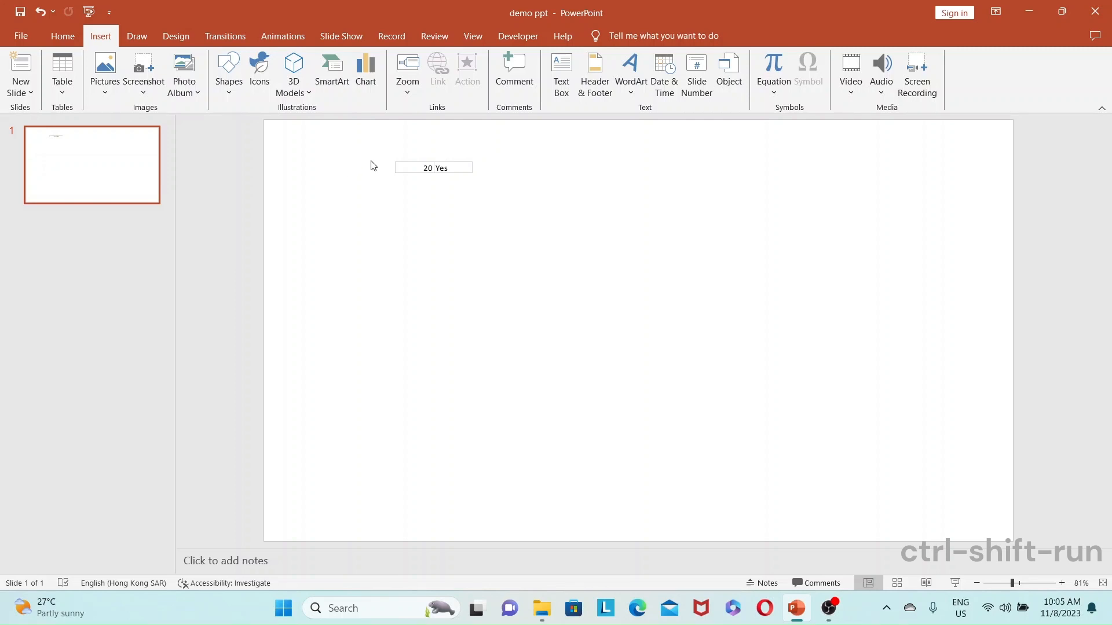
left_click(442, 171)
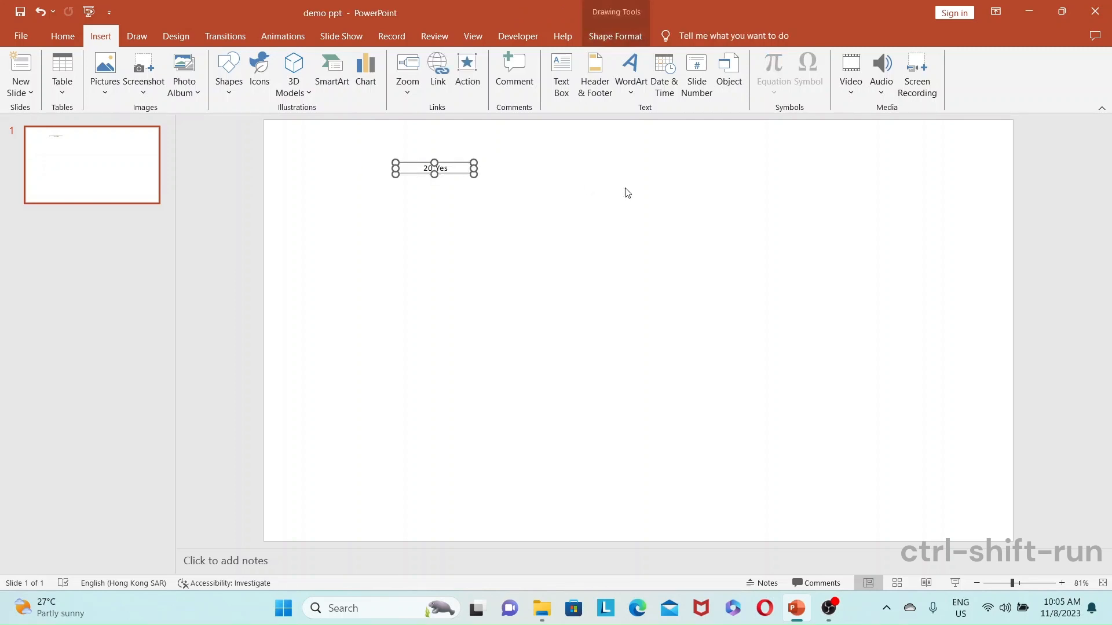
left_click(658, 216)
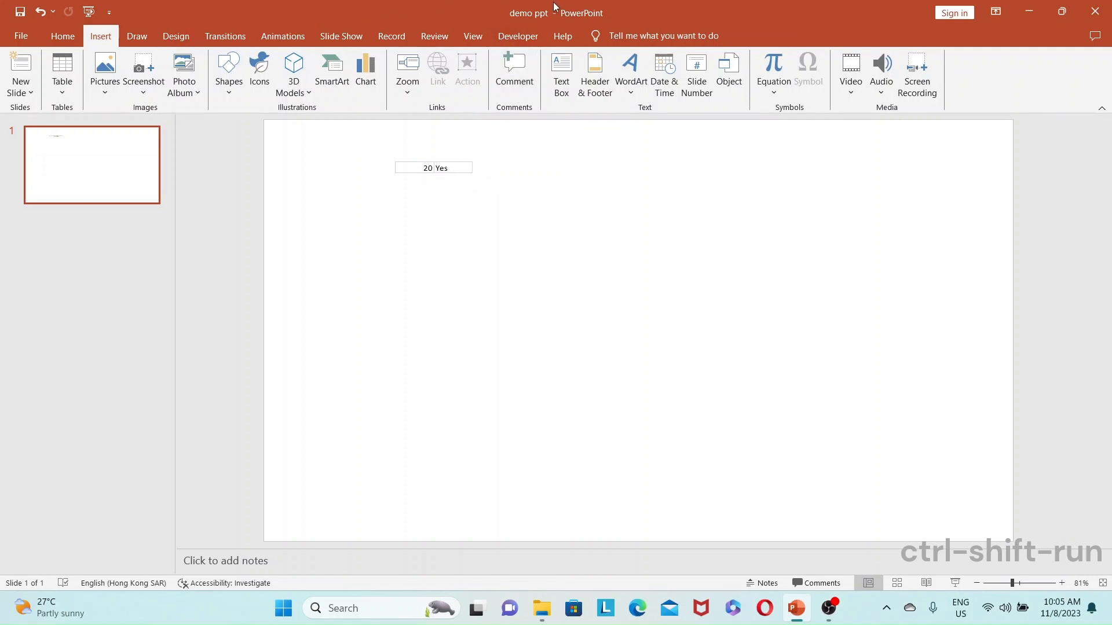
Insert a second new Microsoft Excel Worksheet object, displayed as an icon
left_click(728, 73)
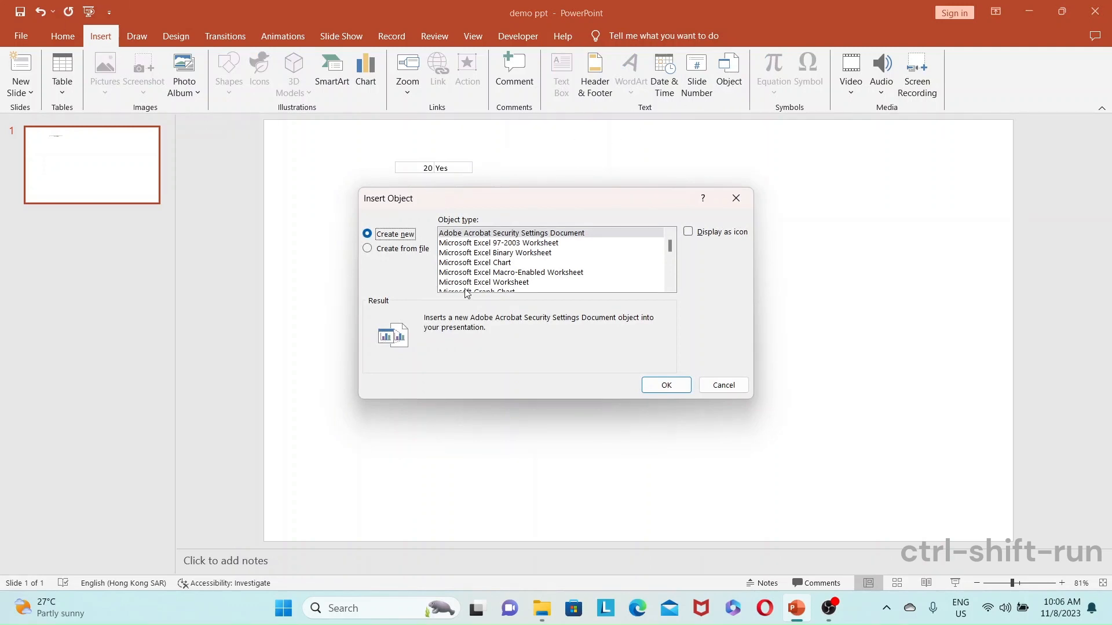
left_click(491, 283)
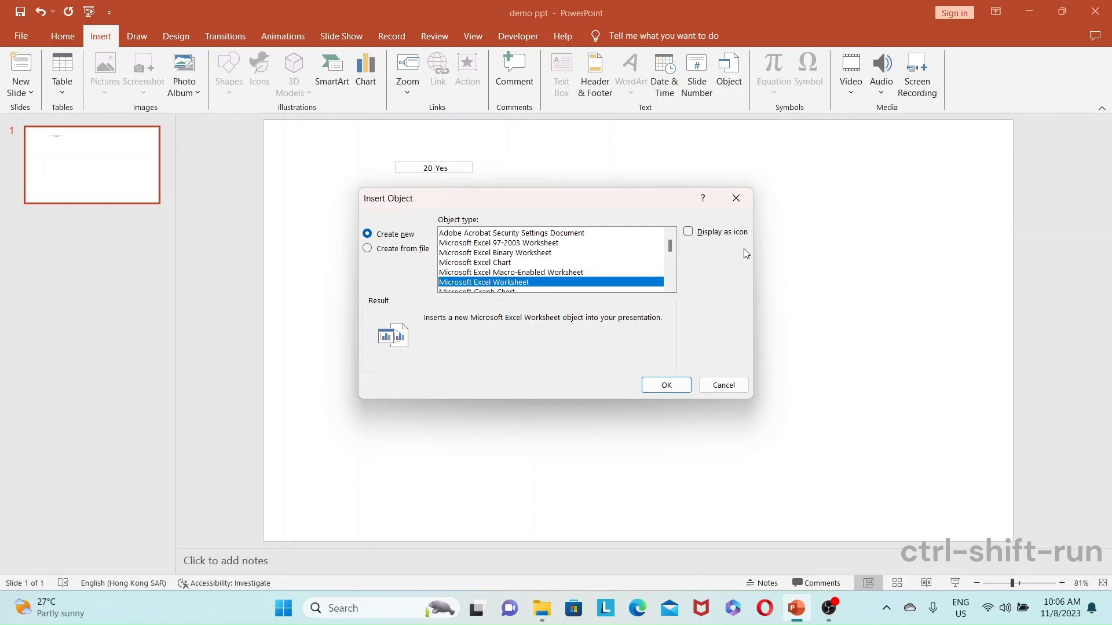
left_click(688, 232)
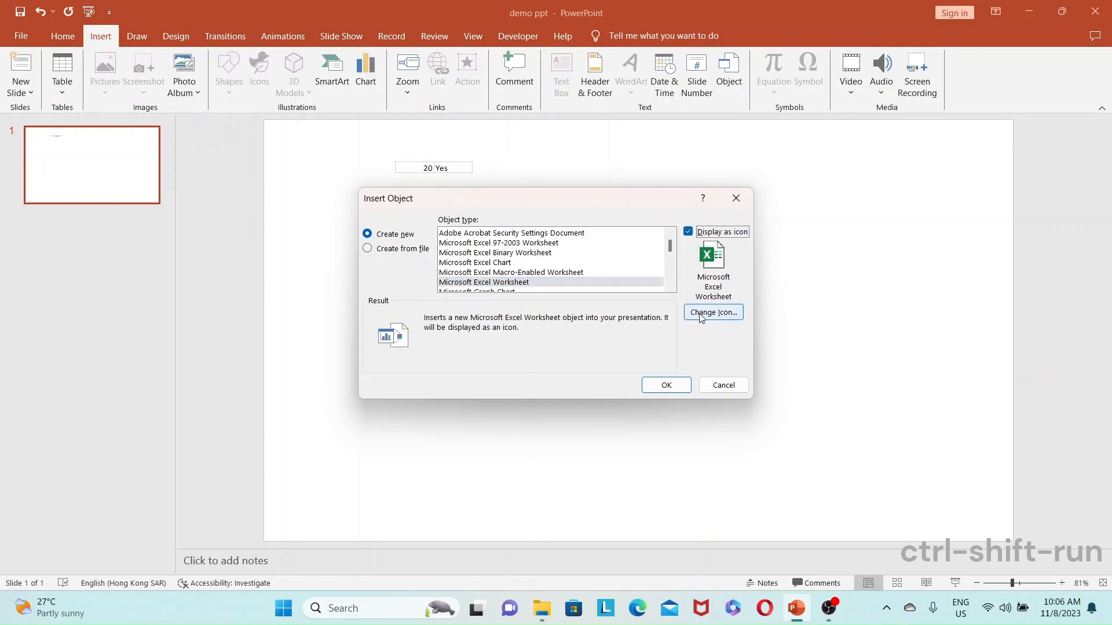
left_click(666, 386)
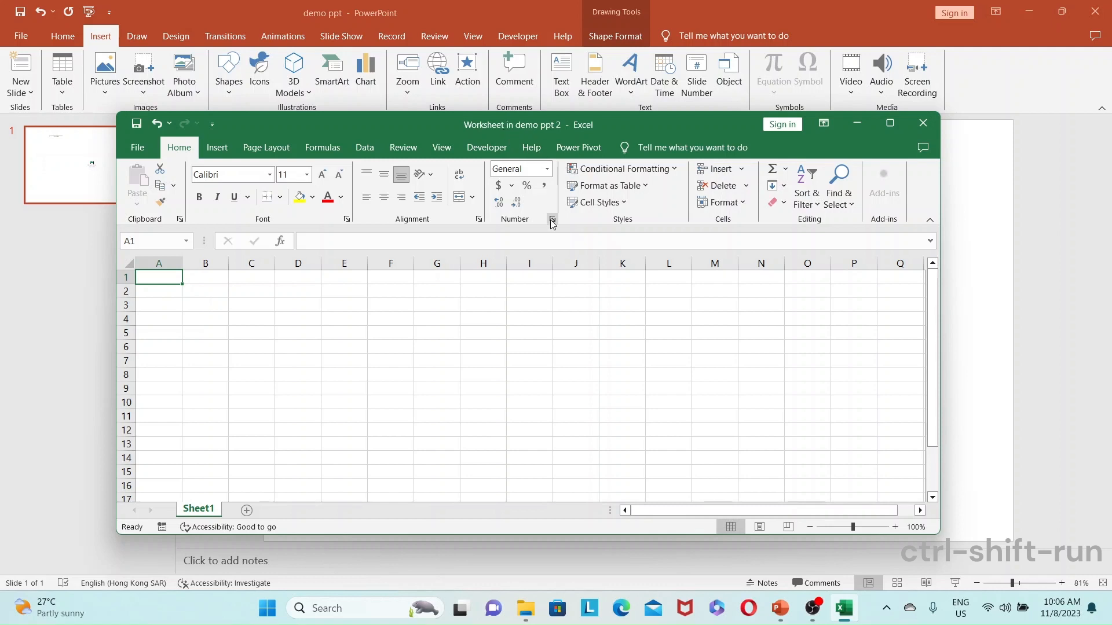
Enter "This is a test" in A1 and "Testing another column" in B1 of the new worksheet, and autofit column A
type("This")
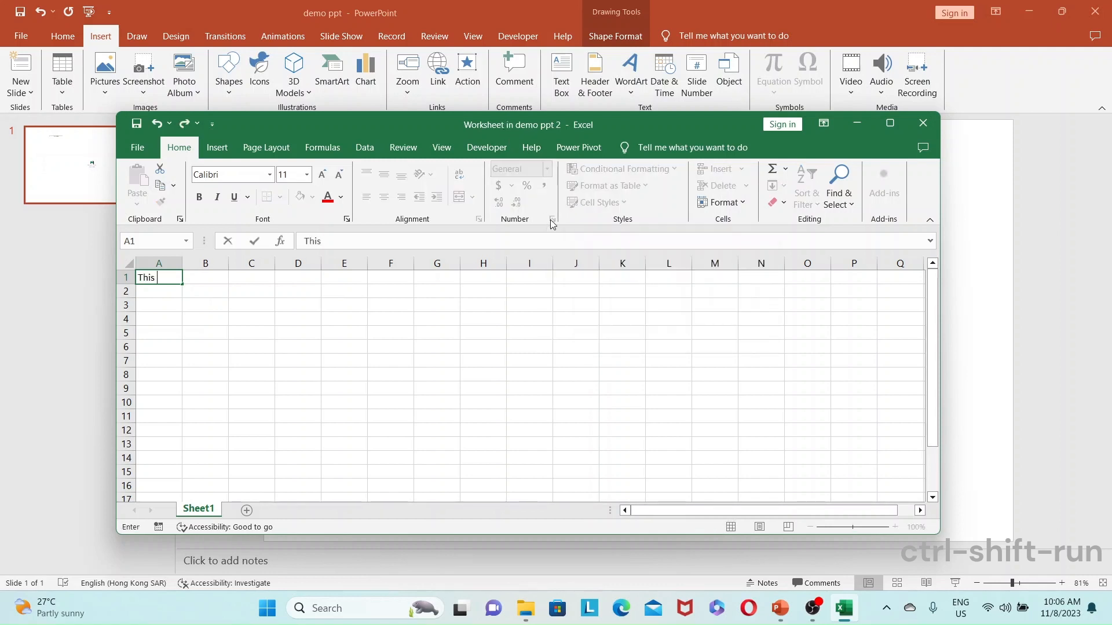
type(" is a test")
key("Tab")
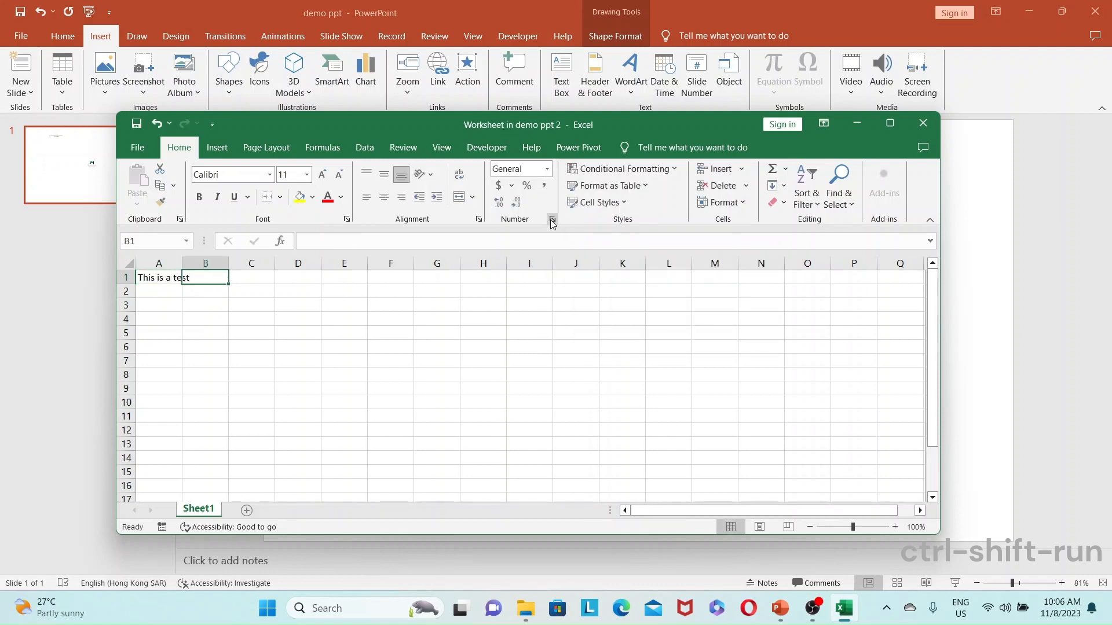
type("Testing a nother")
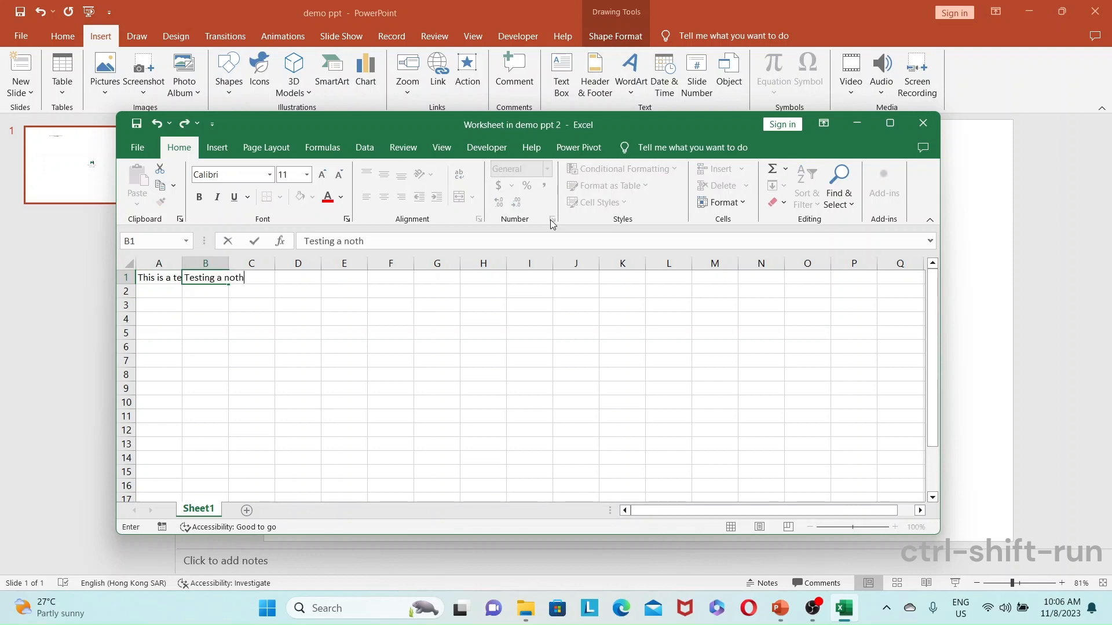
key("BackSpace")
key("BackSpace")
key("BackSpace")
key("BackSpace")
key("BackSpace")
type("nother column")
left_click(225, 318)
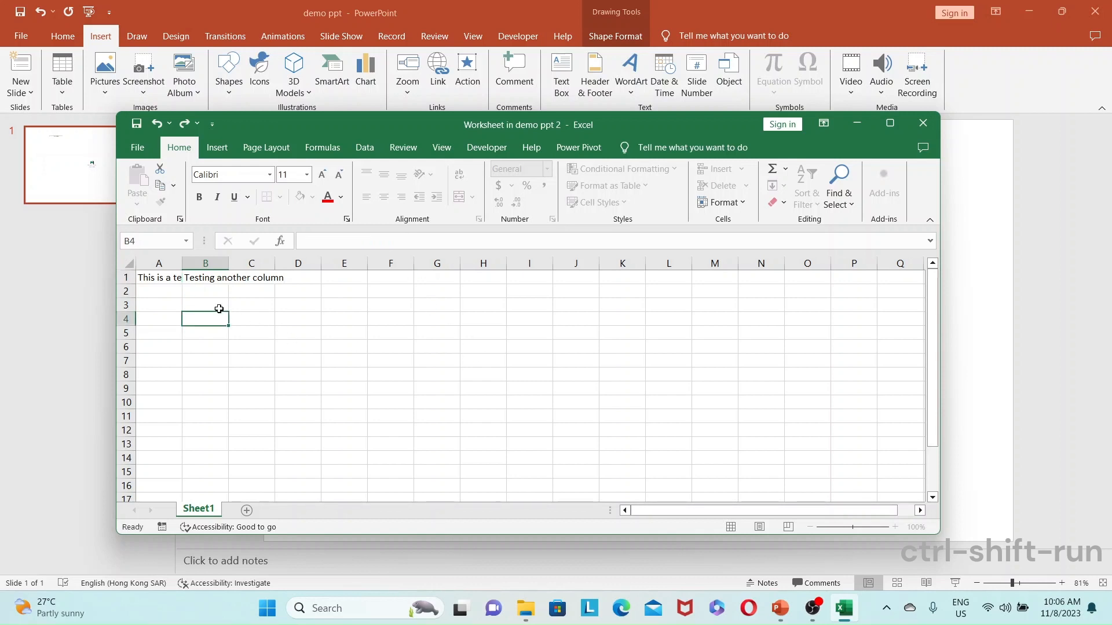
double_click(181, 263)
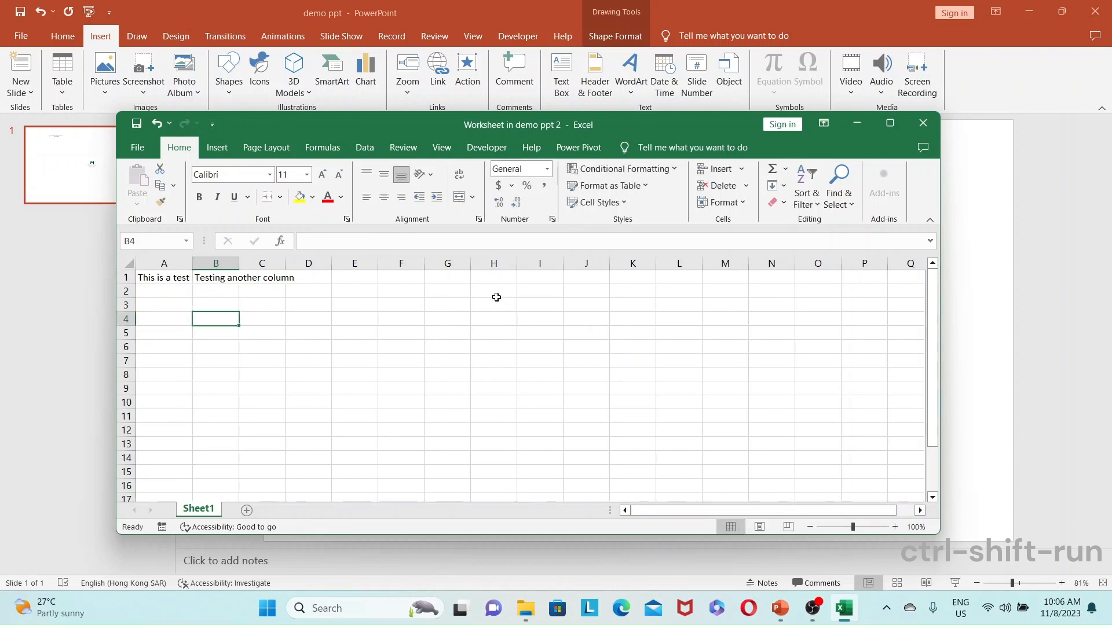
Return to the slide and move the Excel worksheet icon up beside the two-cell embedded table
left_click(978, 285)
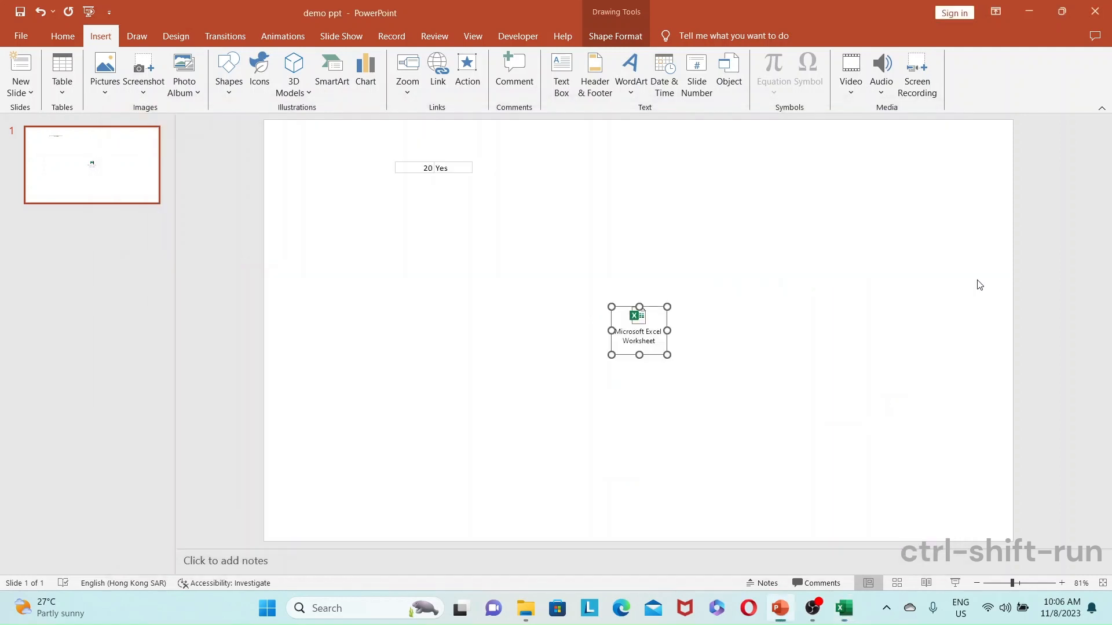
left_click(864, 380)
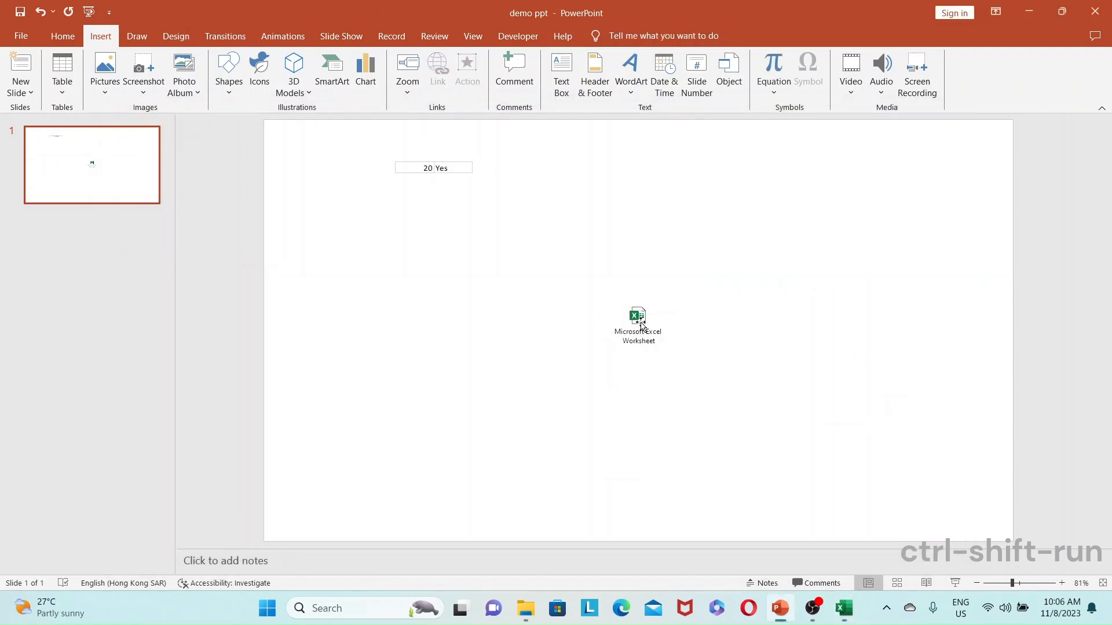
left_click_drag(639, 321, 560, 166)
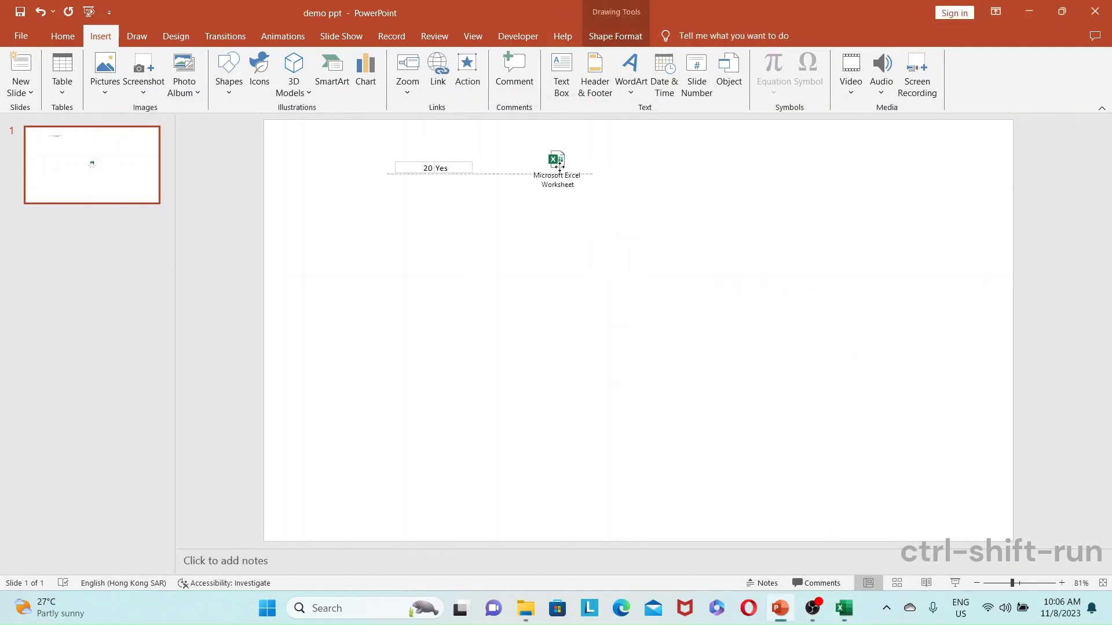
Open the worksheet behind the Excel icon to check its contents, and close it to return to the slide
left_click(665, 181)
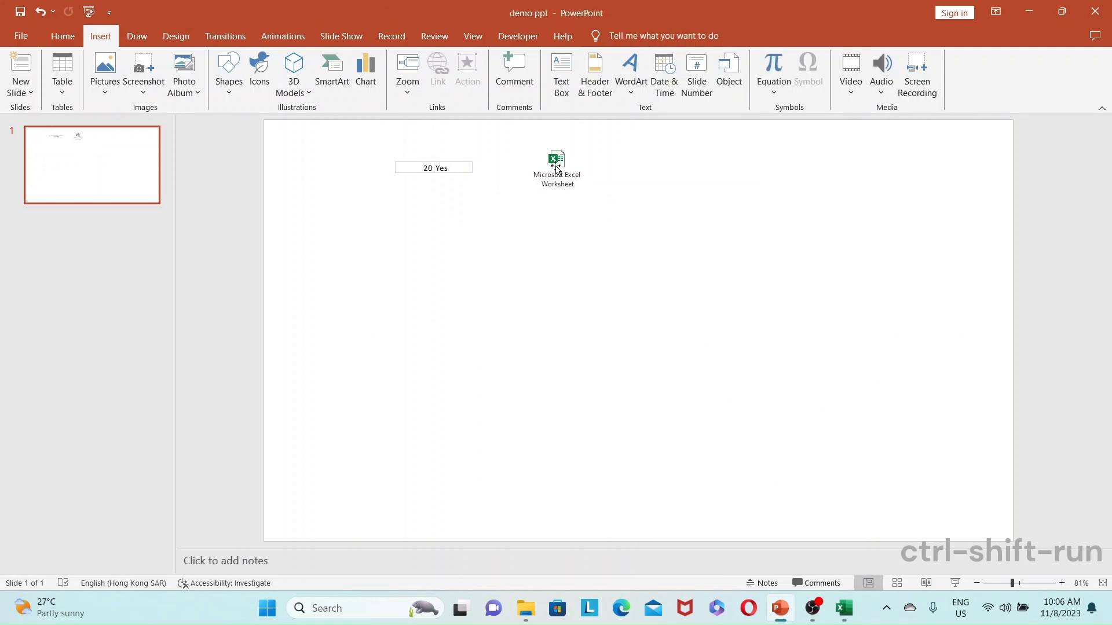
double_click(559, 171)
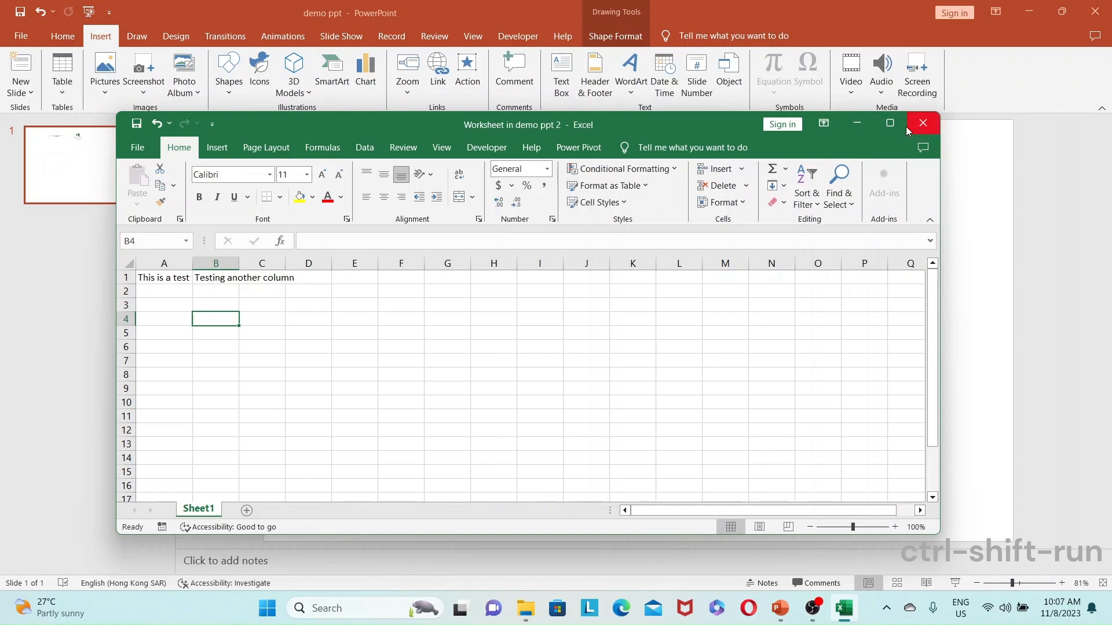
left_click(922, 124)
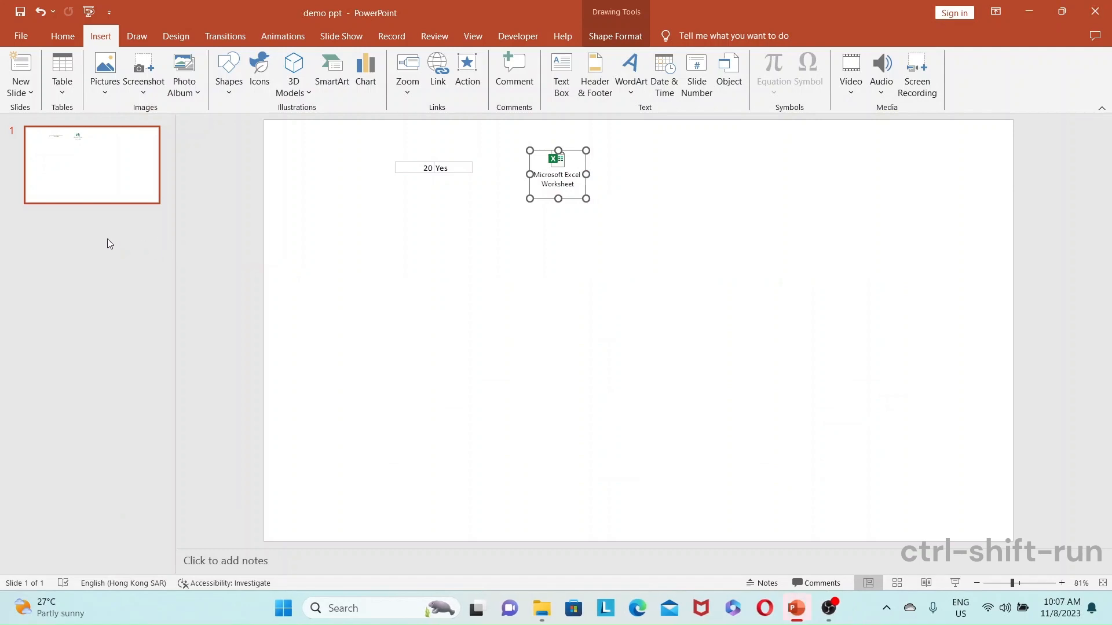
Add a new second slide and delete its title and content placeholders to leave it blank
right_click(107, 243)
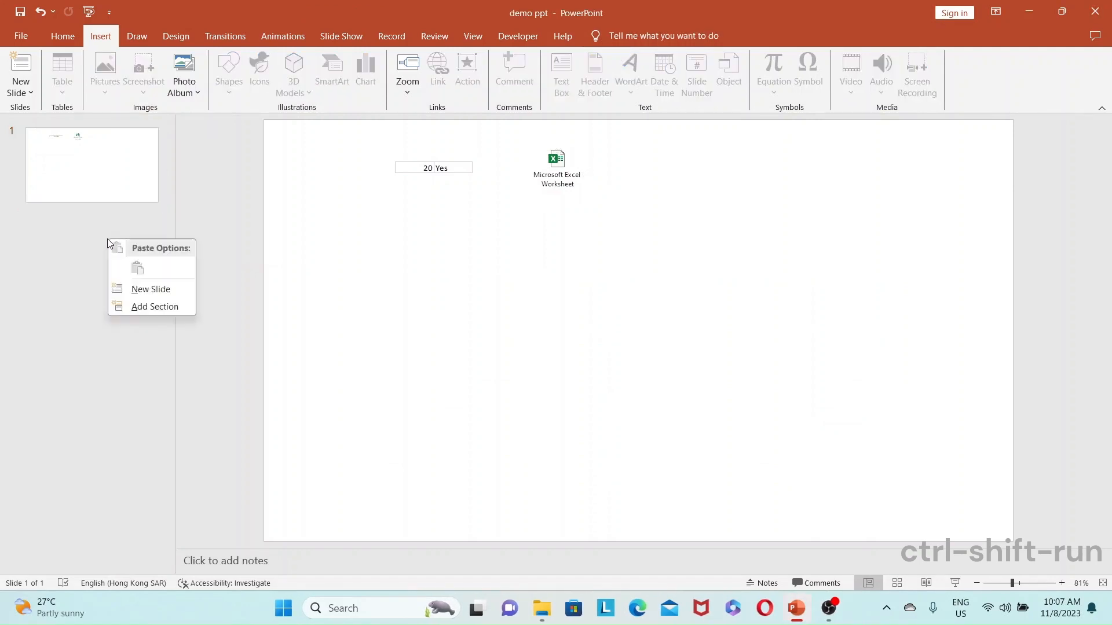
left_click(159, 289)
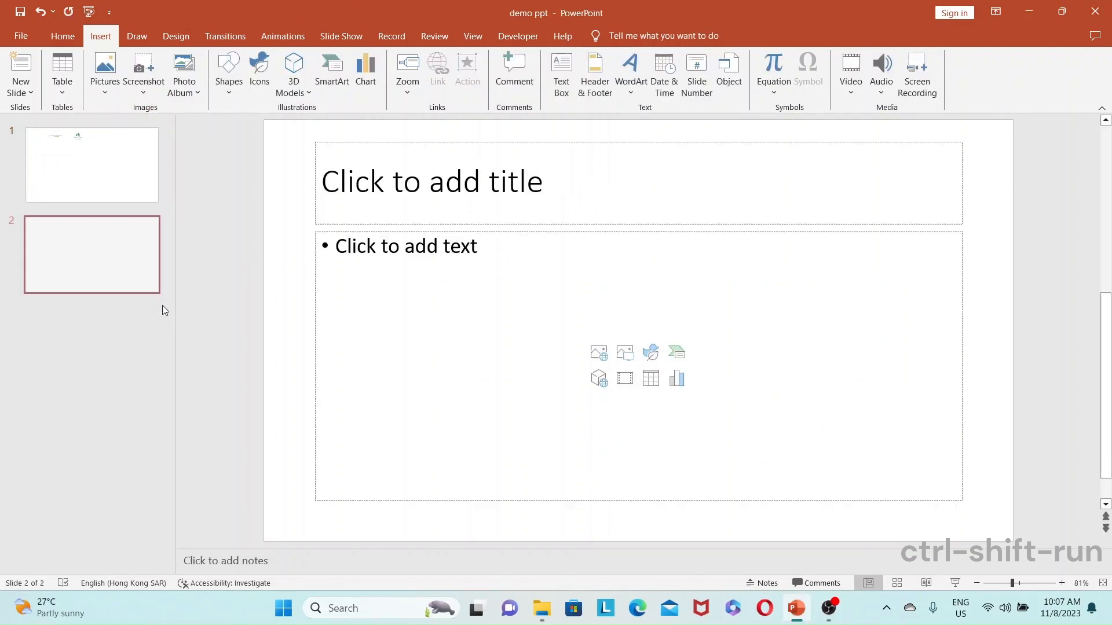
left_click(392, 143)
key("Delete")
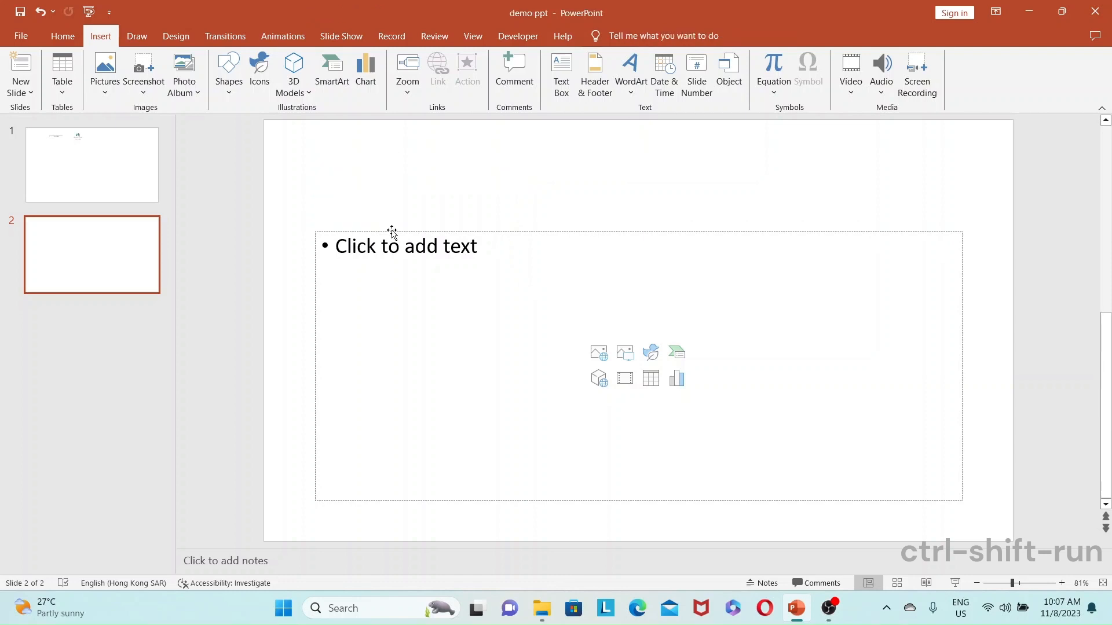
left_click(391, 232)
key("Delete")
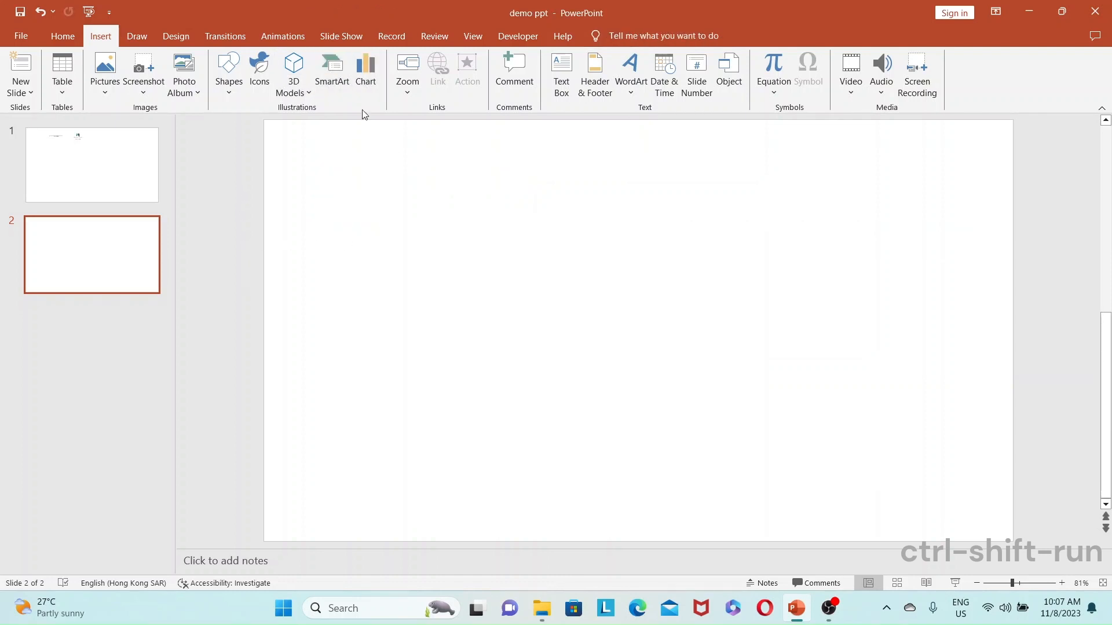
Embed the existing file C:\Demos\Championship data analysis.xlsx on slide 2 as an unlinked object
left_click(727, 74)
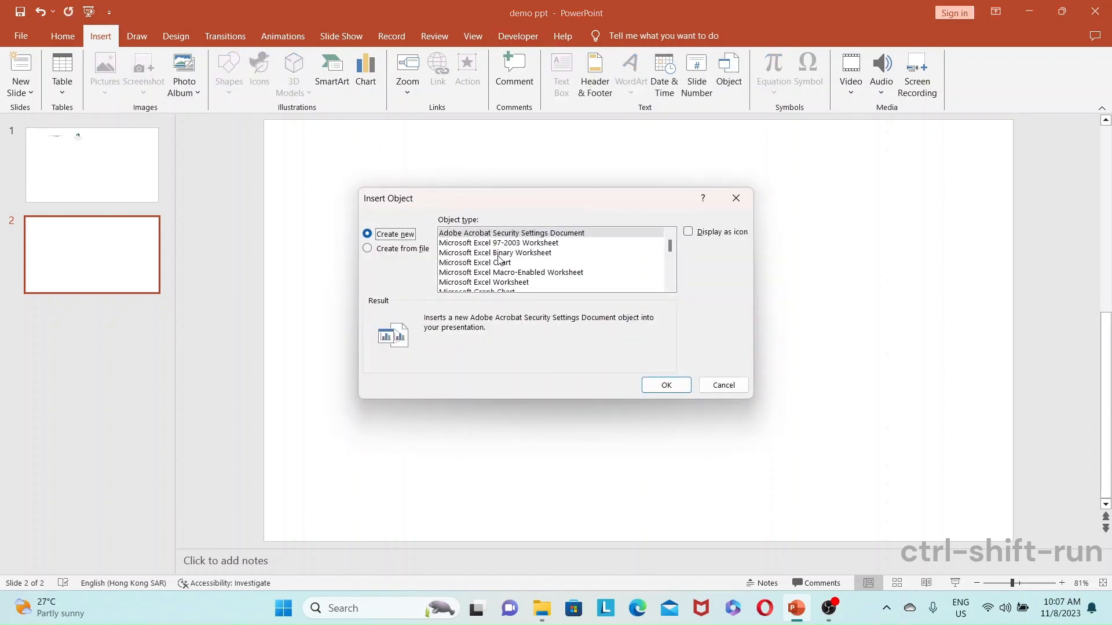
left_click(368, 249)
left_click(497, 246)
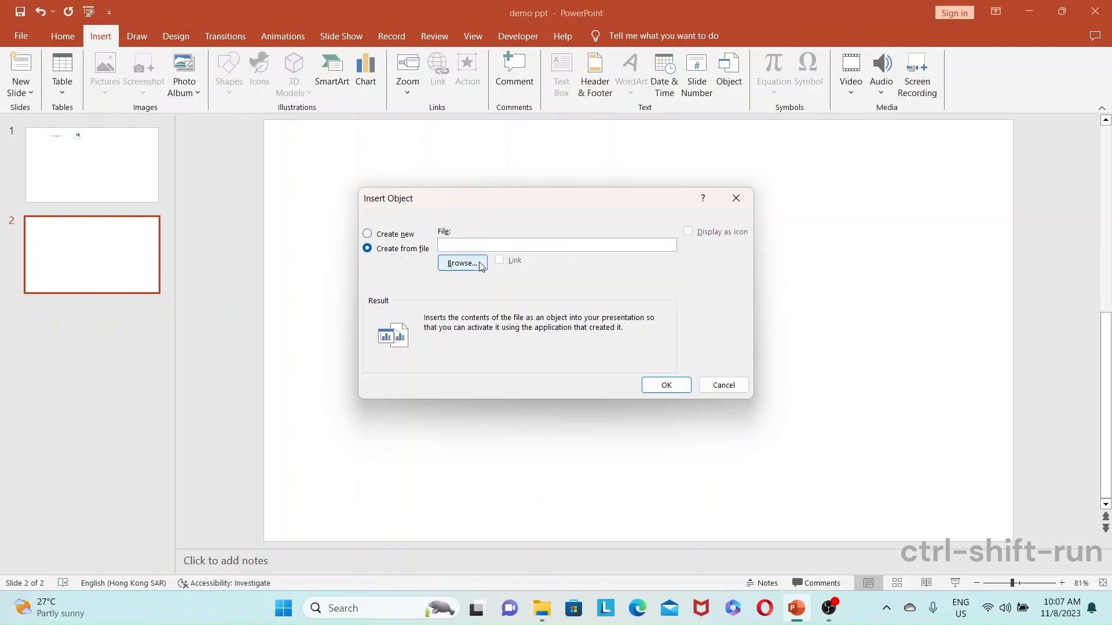
left_click(481, 265)
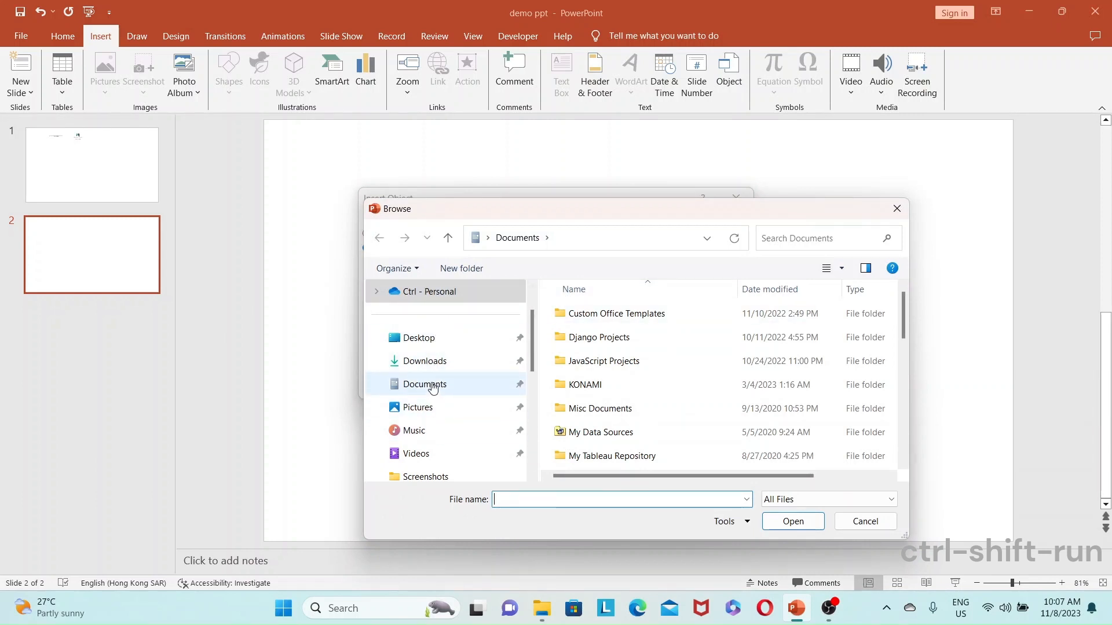
scroll(428, 385, "down", 2)
left_click(438, 477)
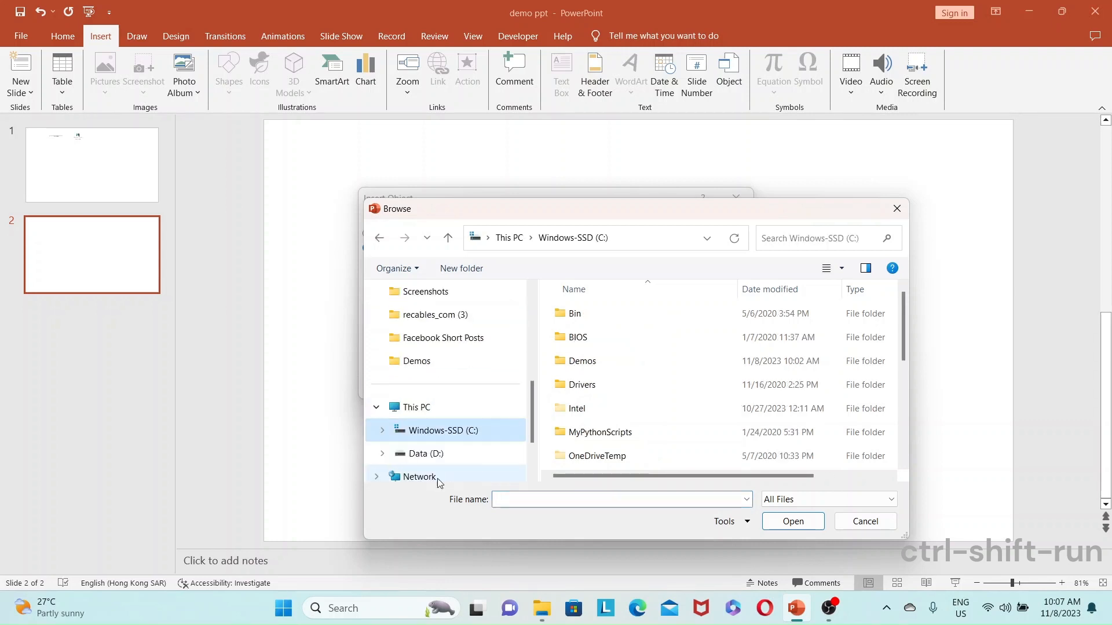
double_click(586, 361)
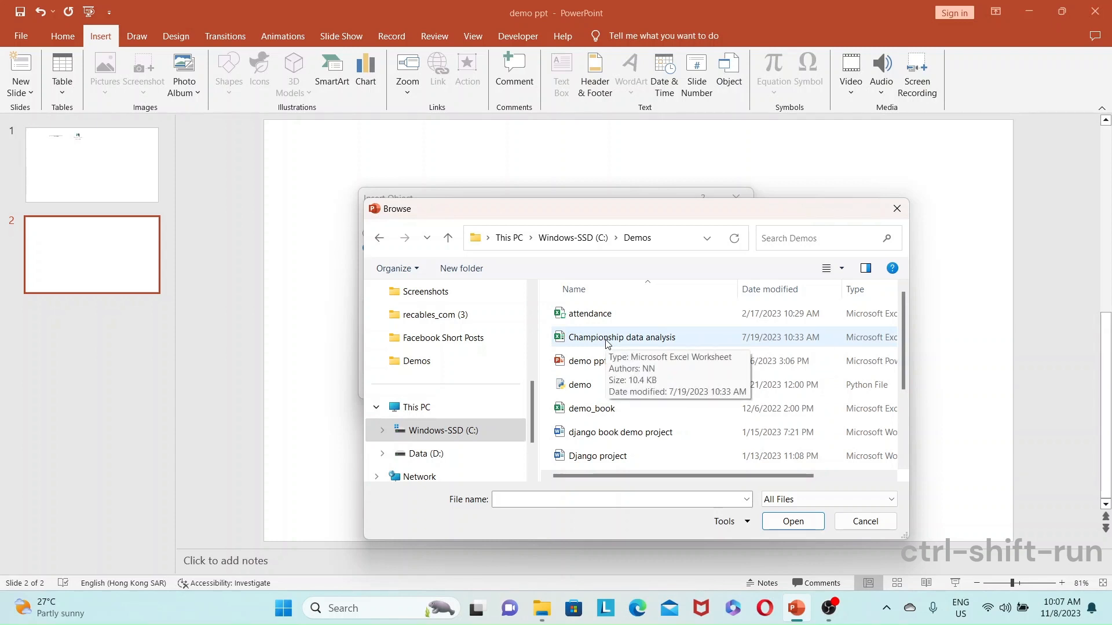
double_click(606, 342)
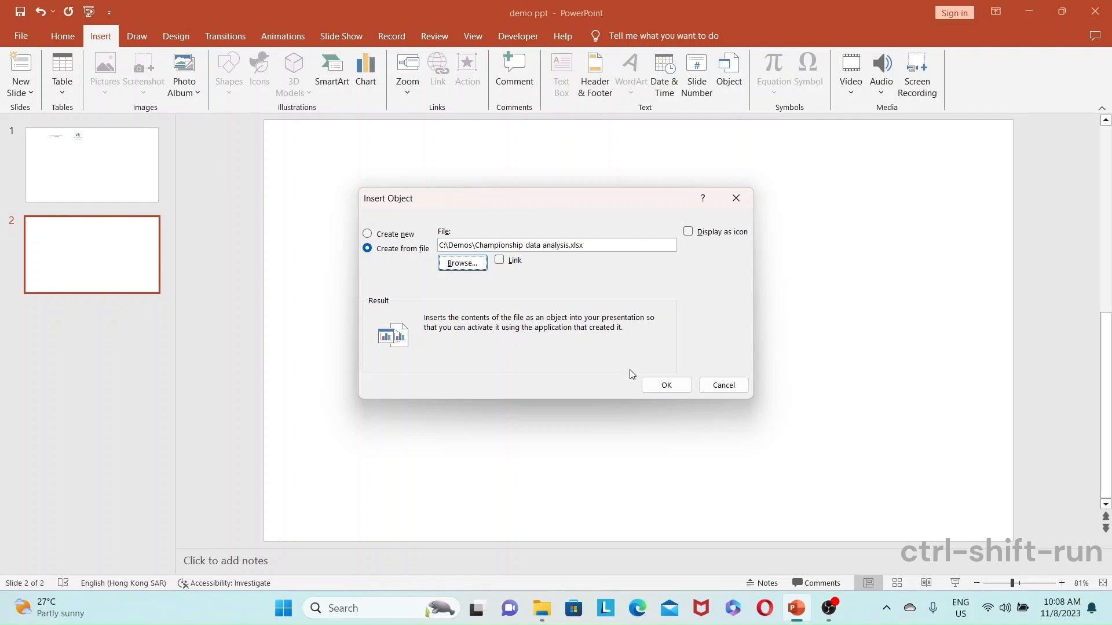
left_click(683, 385)
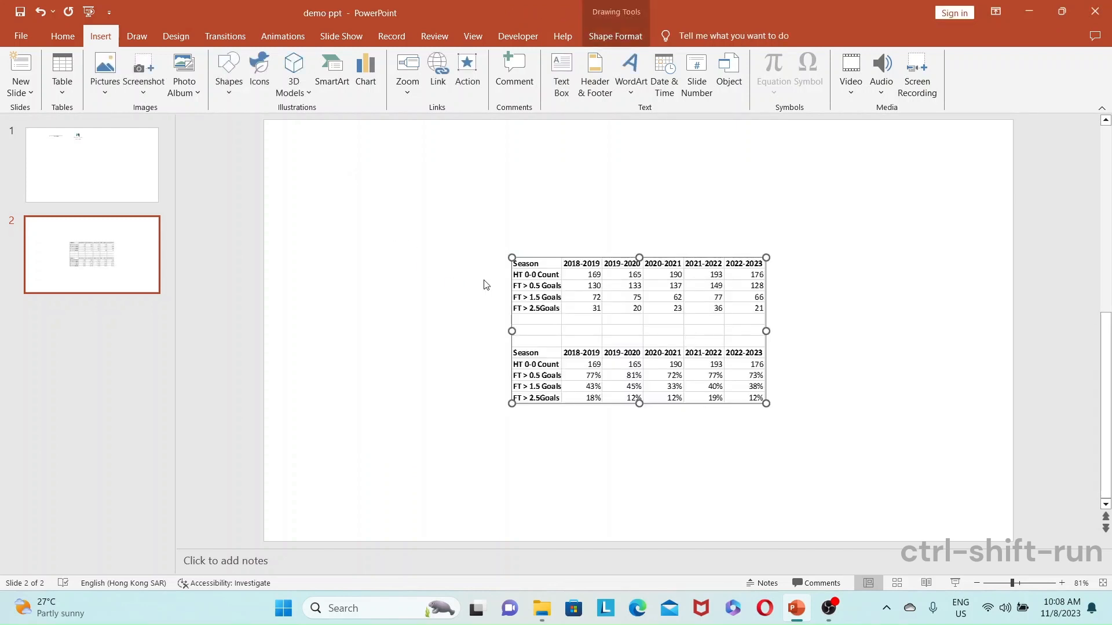
Move the embedded championship table up and to the left on slide 2, and deselect it
left_click(446, 311)
left_click_drag(578, 288, 493, 228)
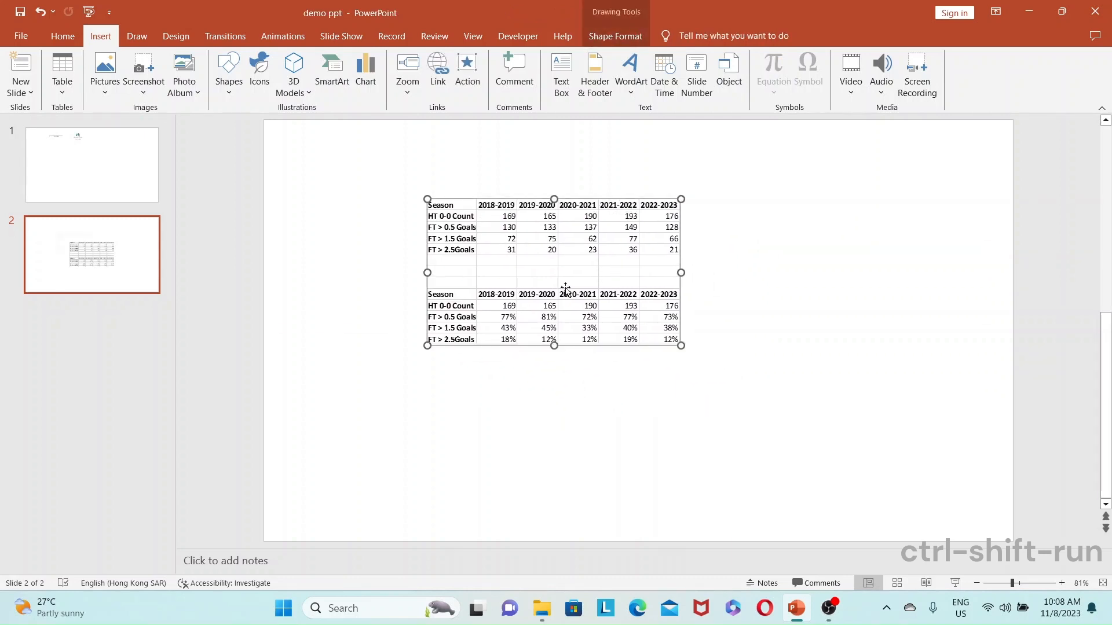
left_click(775, 298)
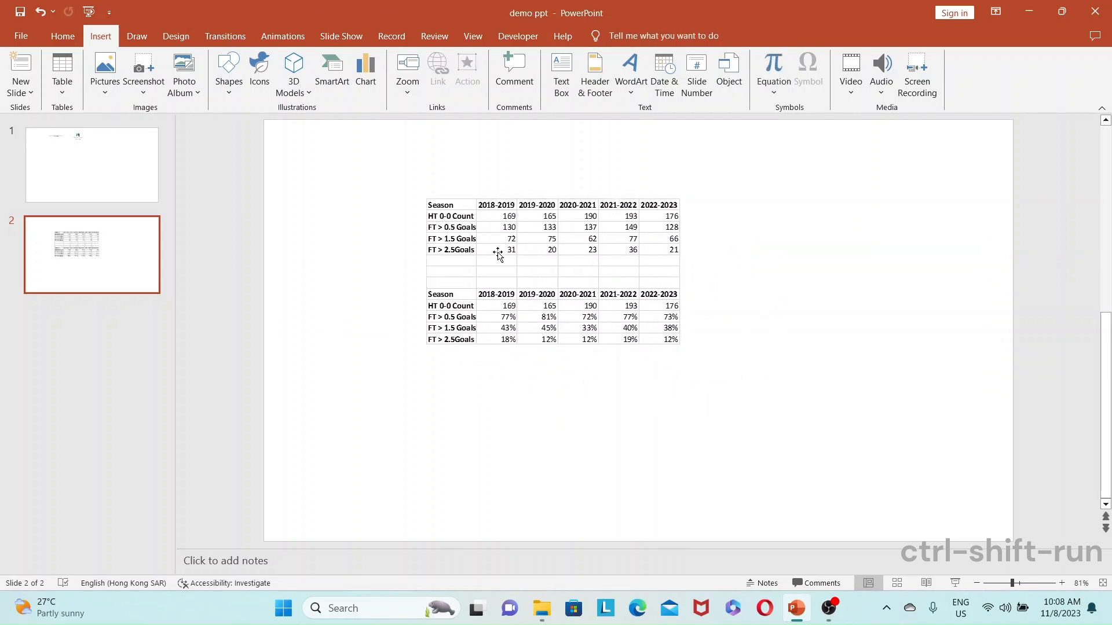
Open the embedded table for editing, change cell B2 to the formula =169*2, and undo that entry
left_click(544, 248)
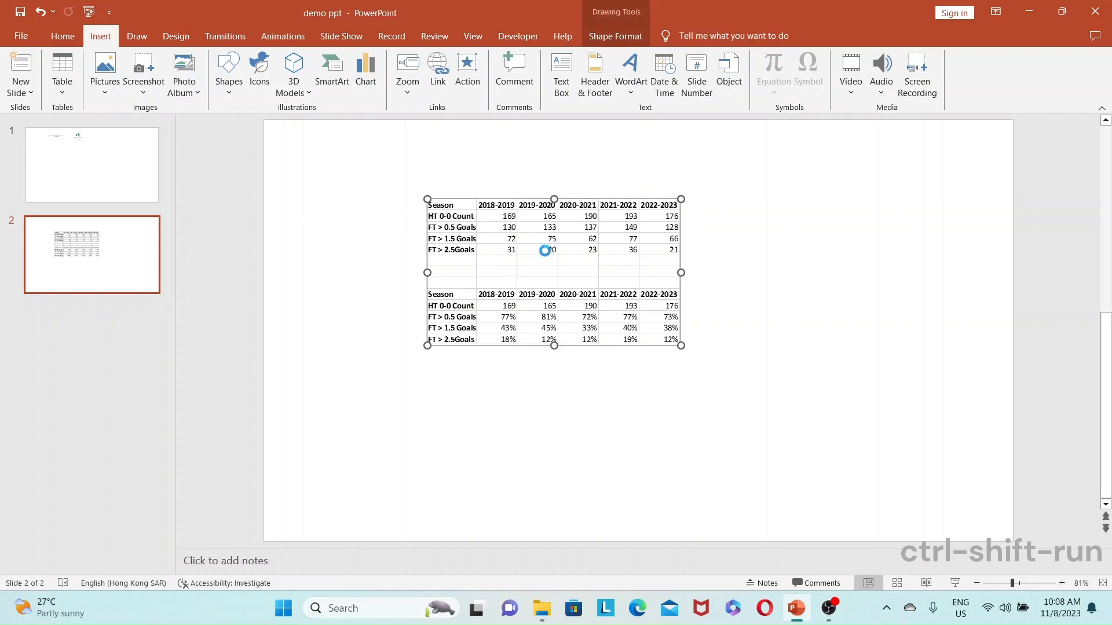
double_click(545, 250)
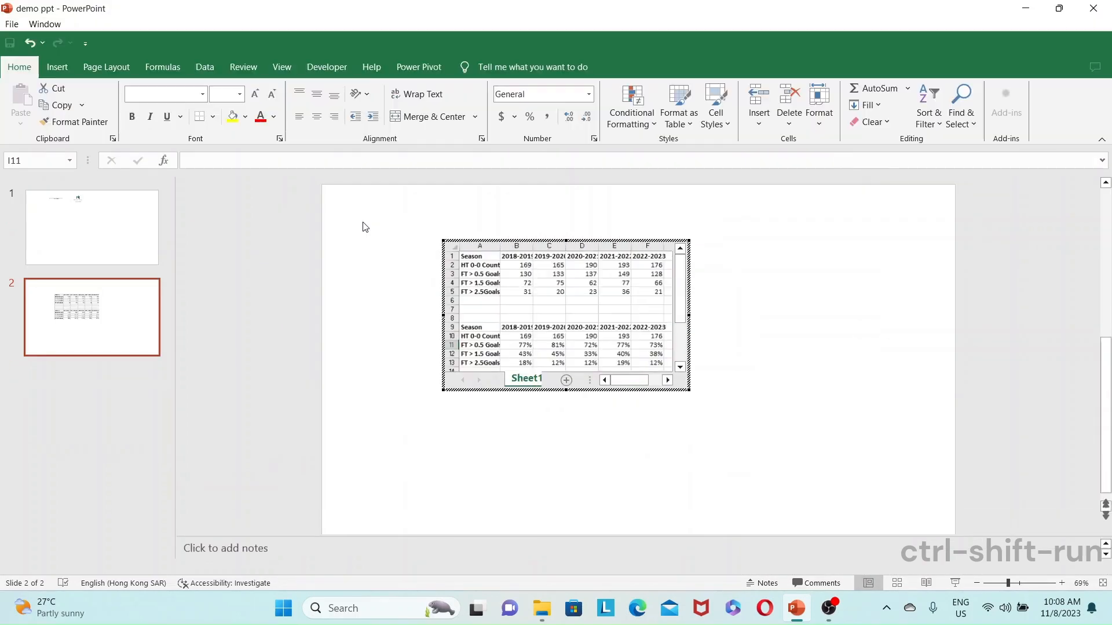
left_click(517, 266)
double_click(517, 266)
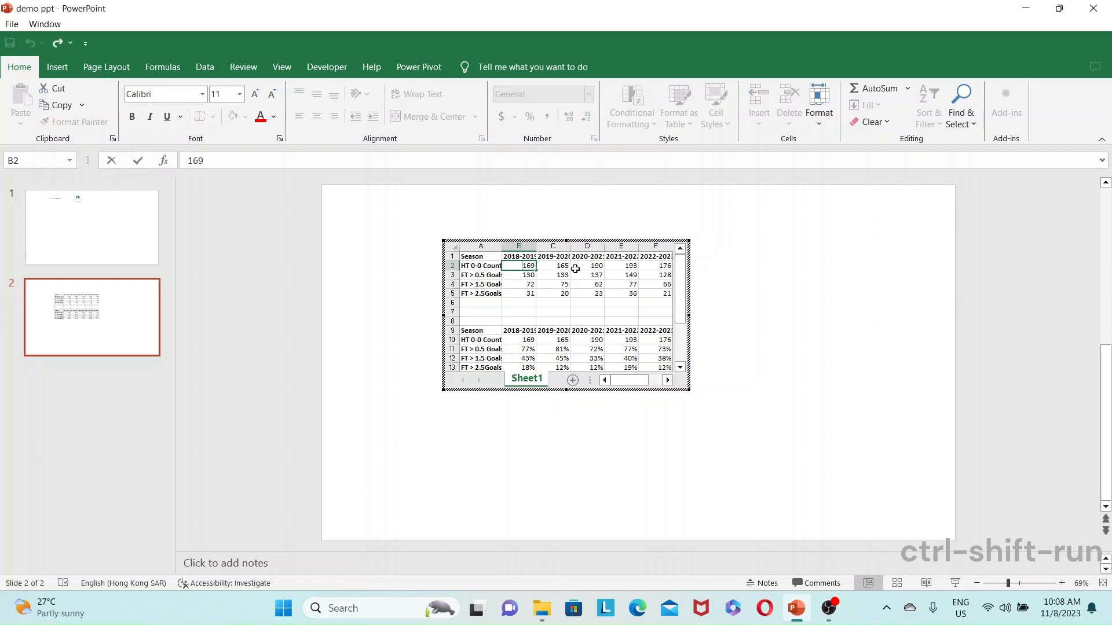
type("=")
key("Right")
key("Right")
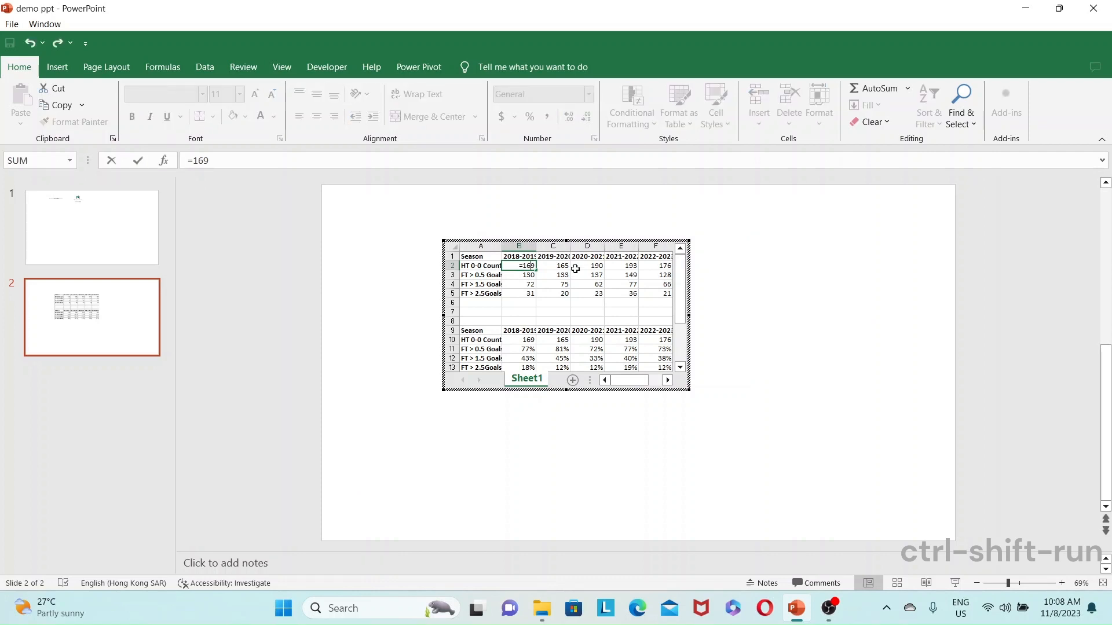
type("*2")
key("Return")
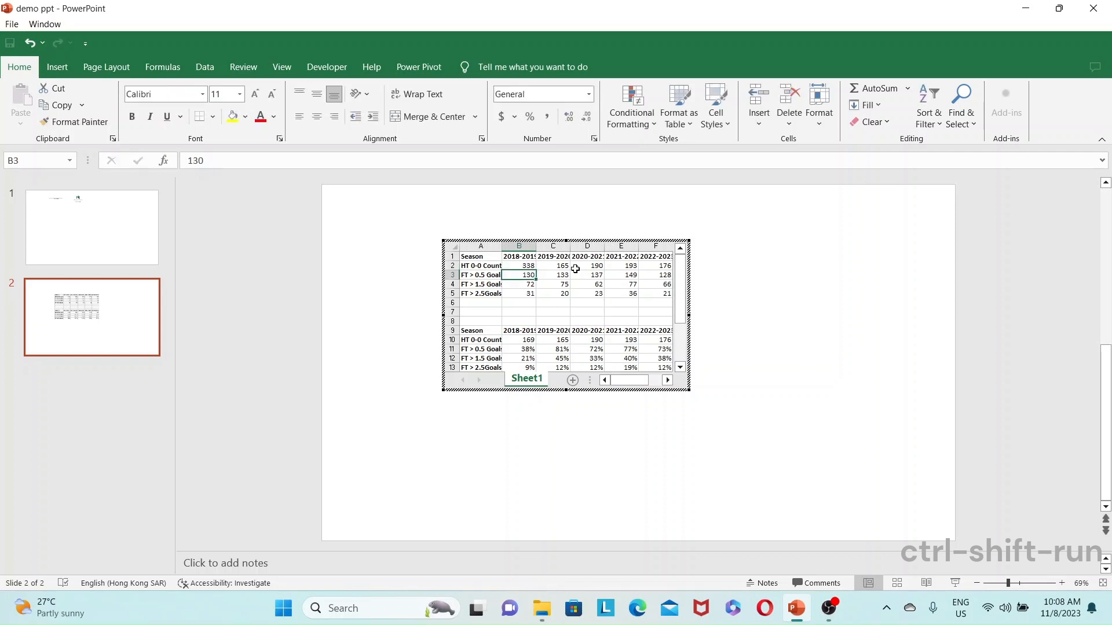
key("ctrl+z")
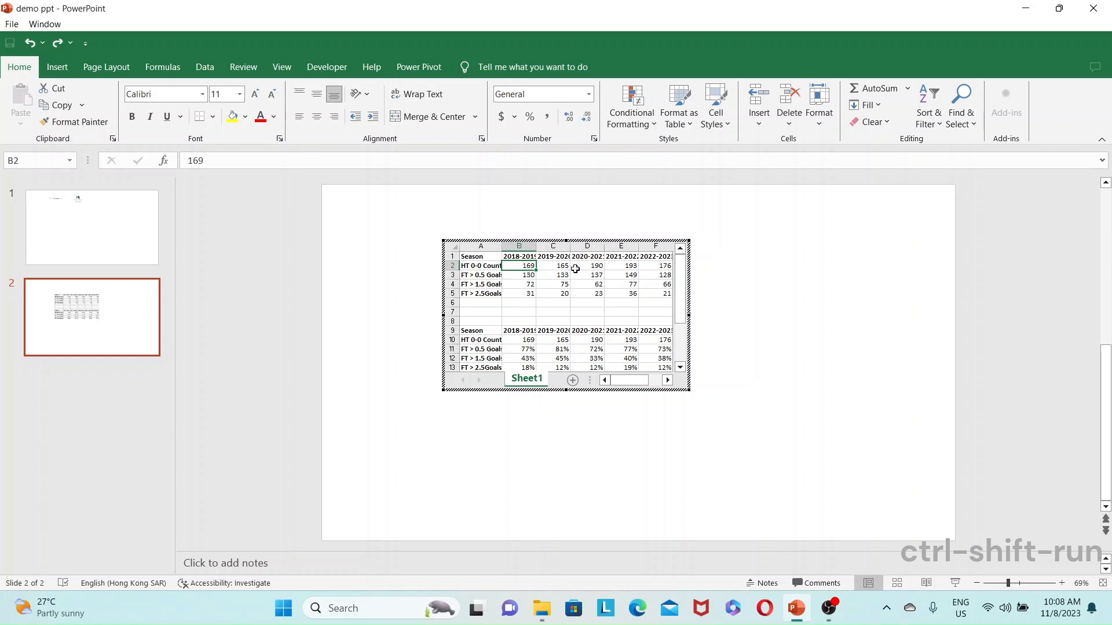
Enter the formula =169*2 in cell B2 of the embedded worksheet and return to the slide
type("=169")
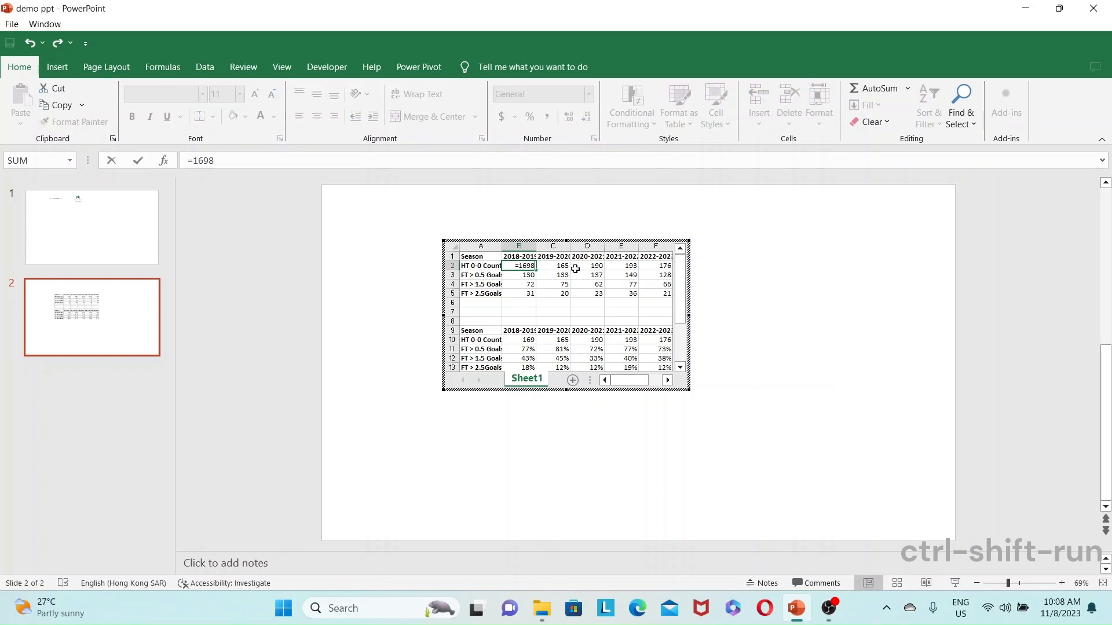
type("*2")
key("Return")
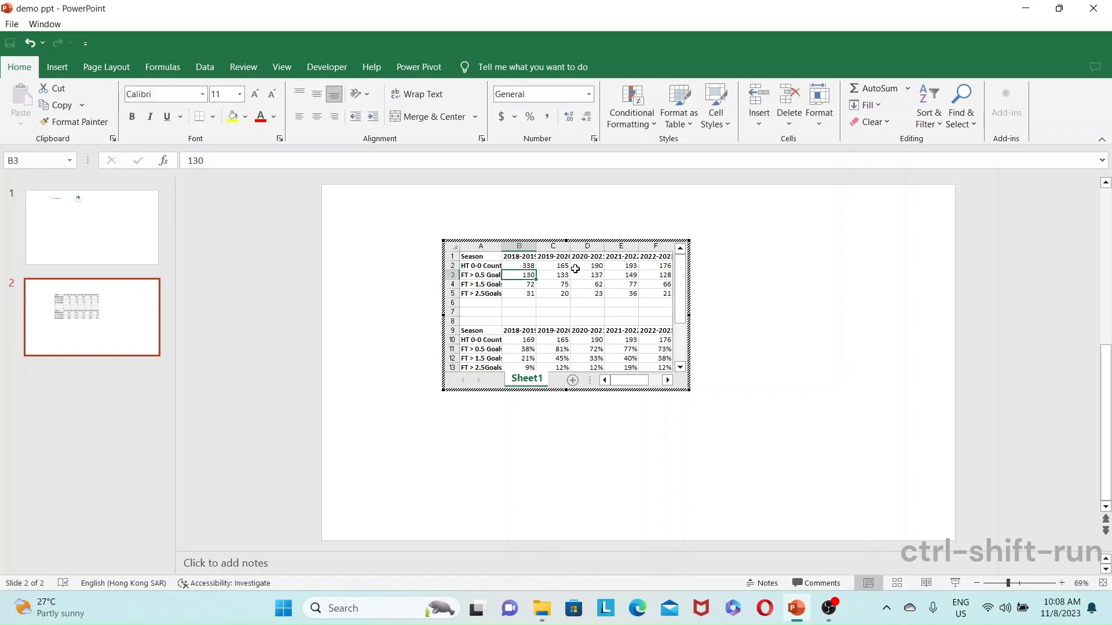
left_click(276, 314)
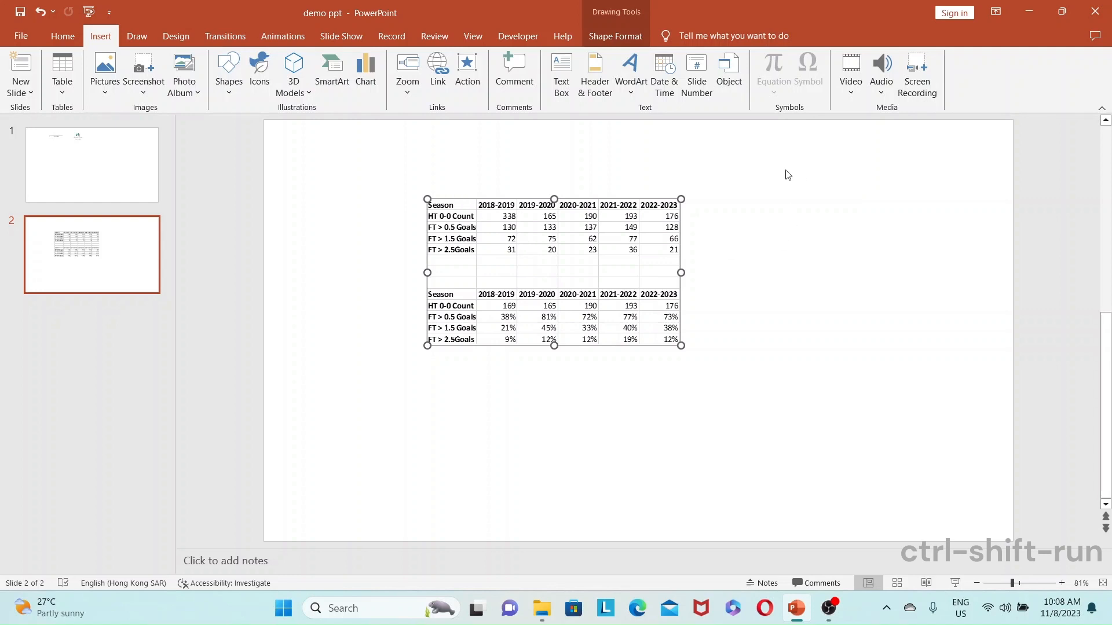
Delete the embedded championship table from slide 2
left_click(351, 261)
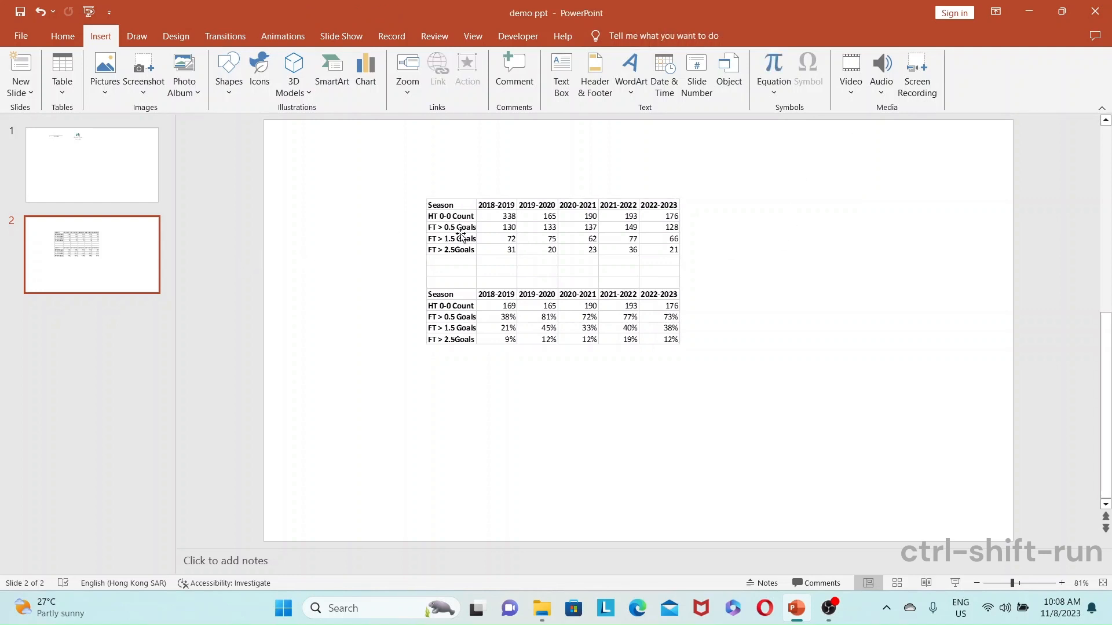
left_click(482, 225)
key("Delete")
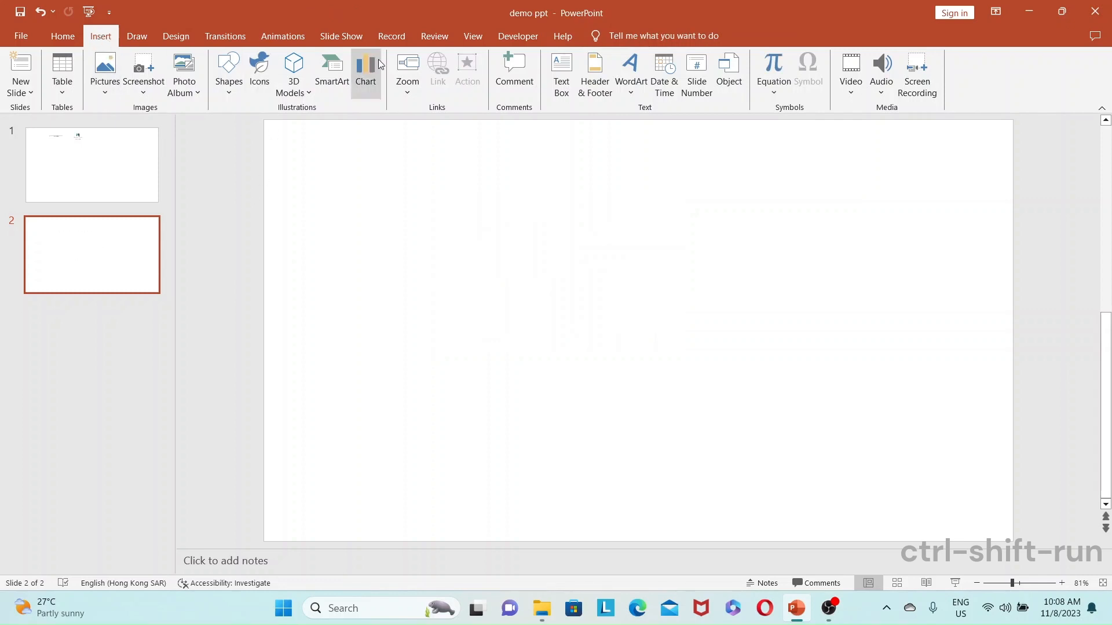
Start inserting an object from an existing file on slide 2, using C:\Demos\Championship data analysis.xlsx as the source
left_click(730, 87)
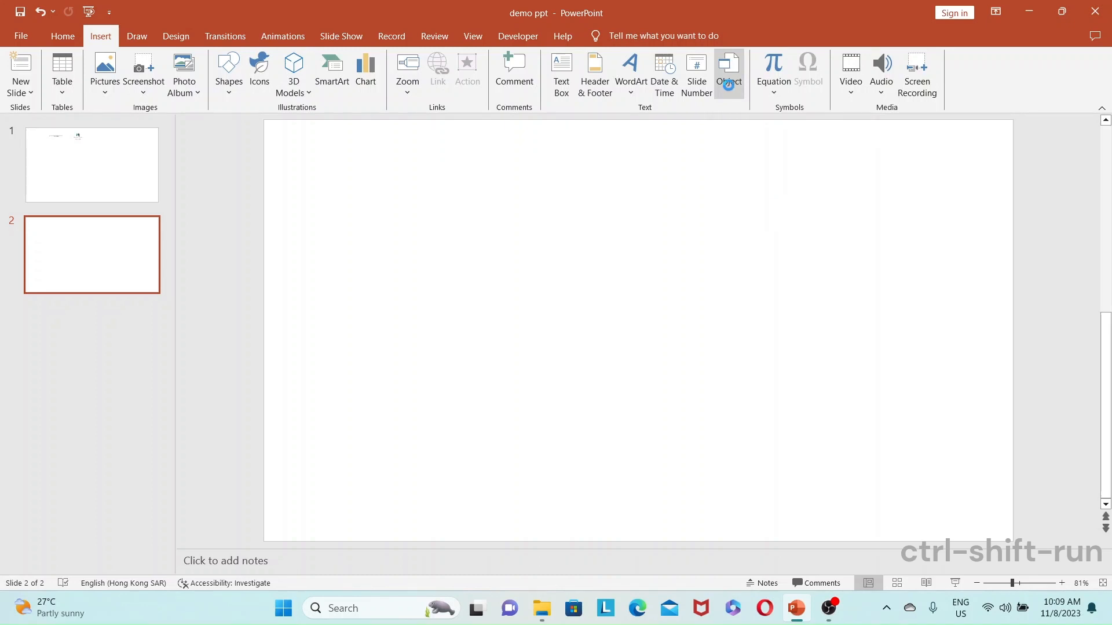
left_click(403, 249)
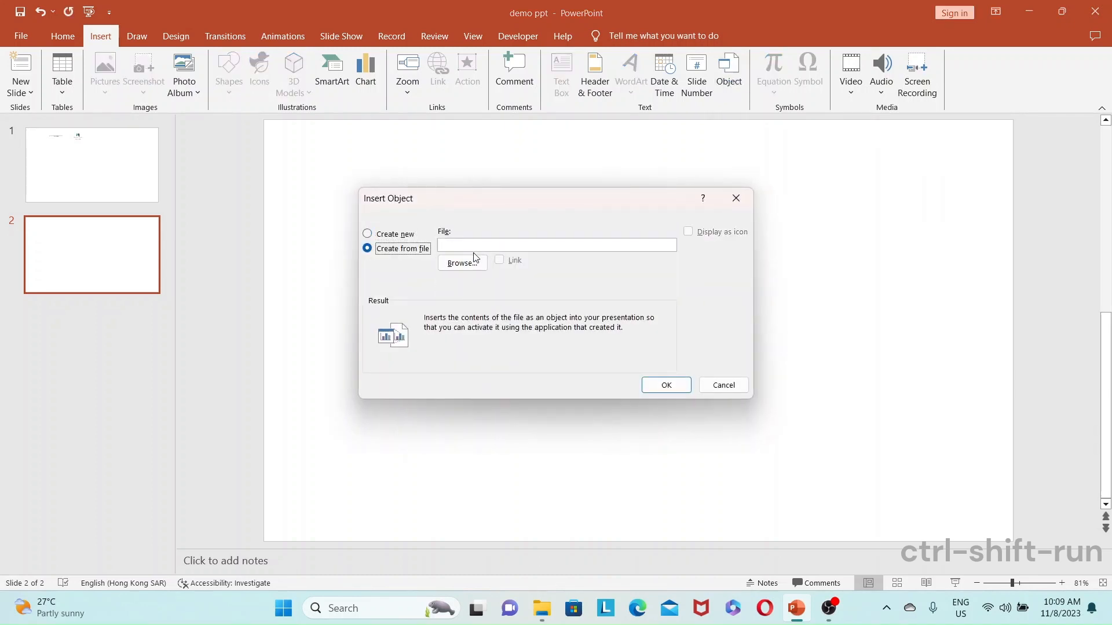
left_click(461, 262)
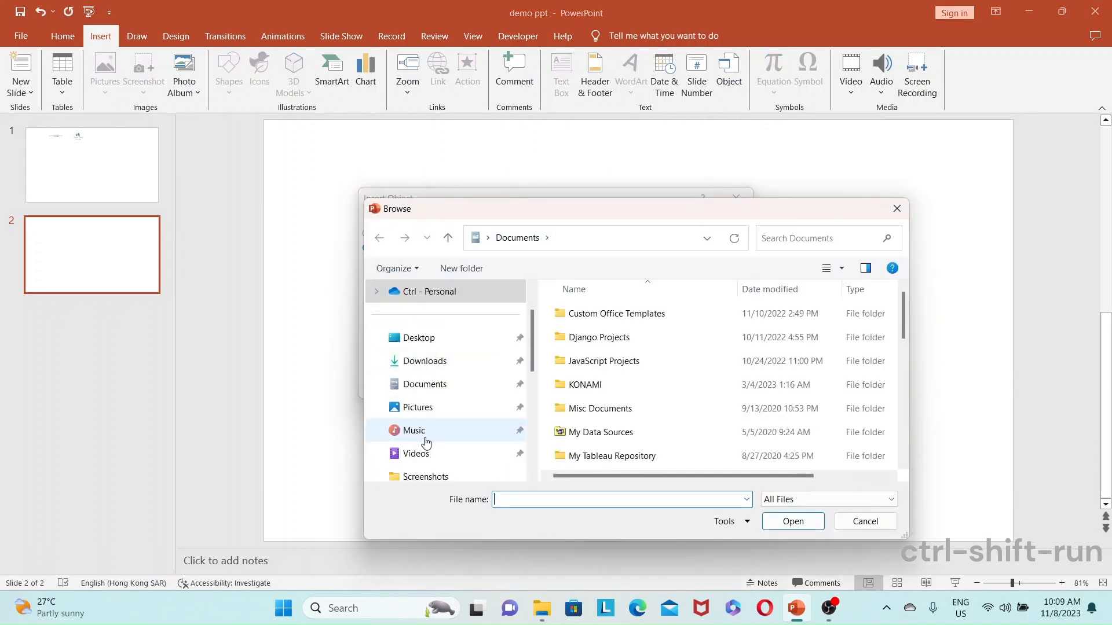
scroll(439, 438, "down", 1)
scroll(438, 439, "down", 2)
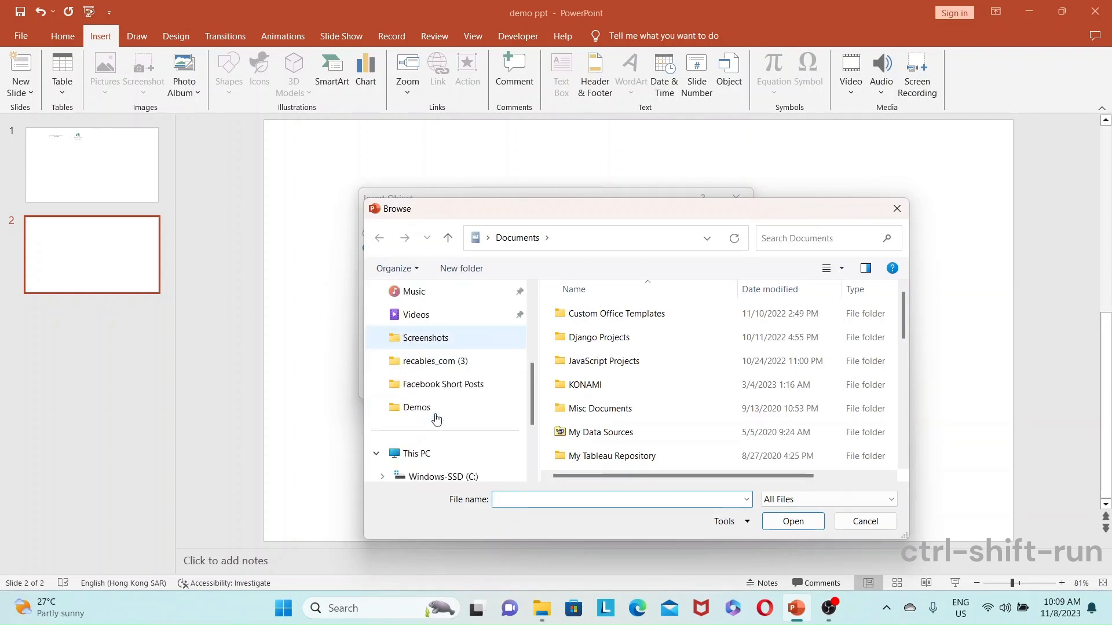
left_click(469, 415)
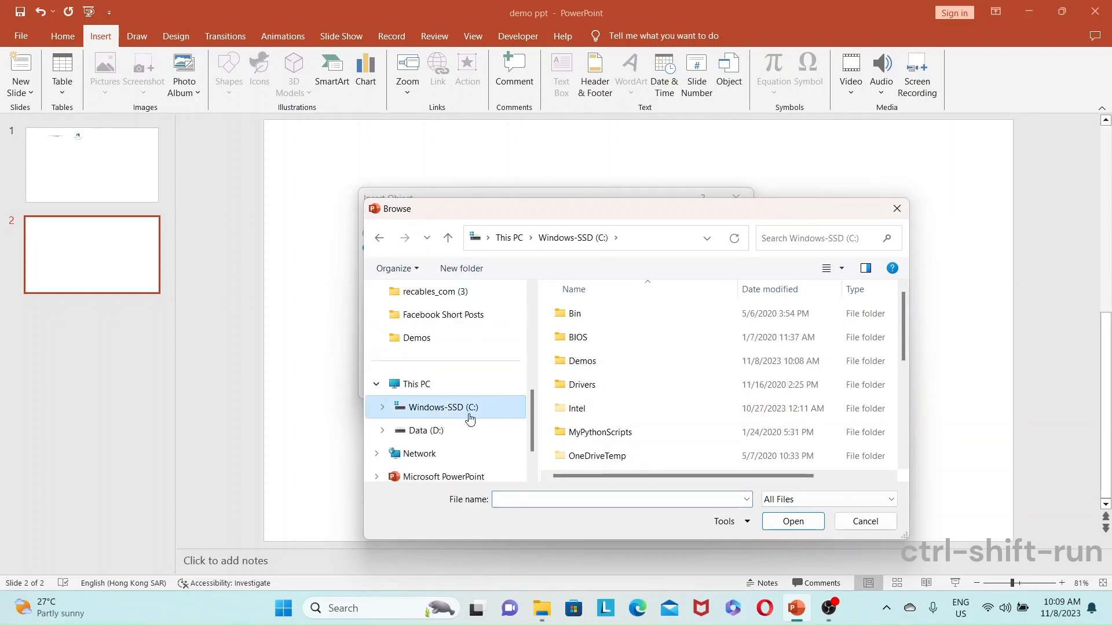
double_click(582, 362)
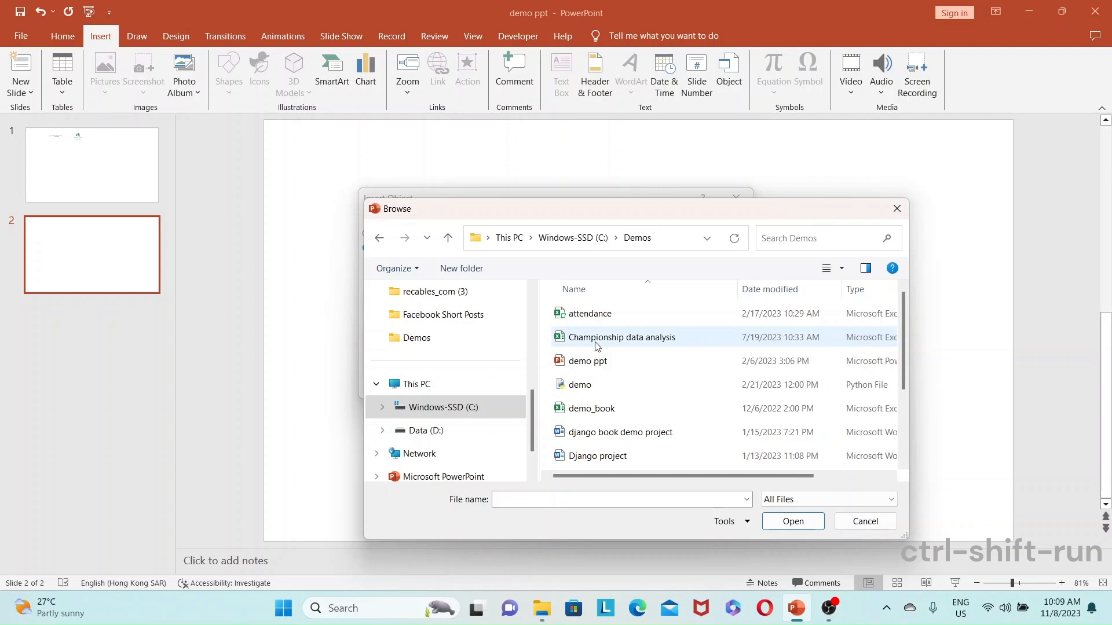
left_click(597, 345)
double_click(597, 338)
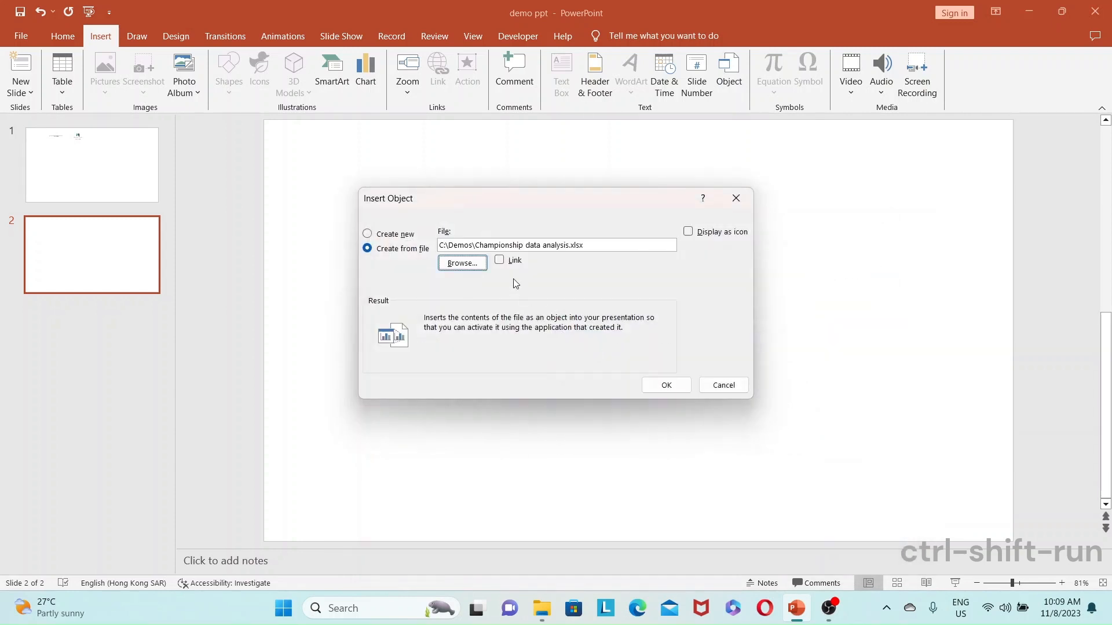
Enable linking to the source file, insert the championship worksheet on slide 2, and deselect it
left_click(499, 260)
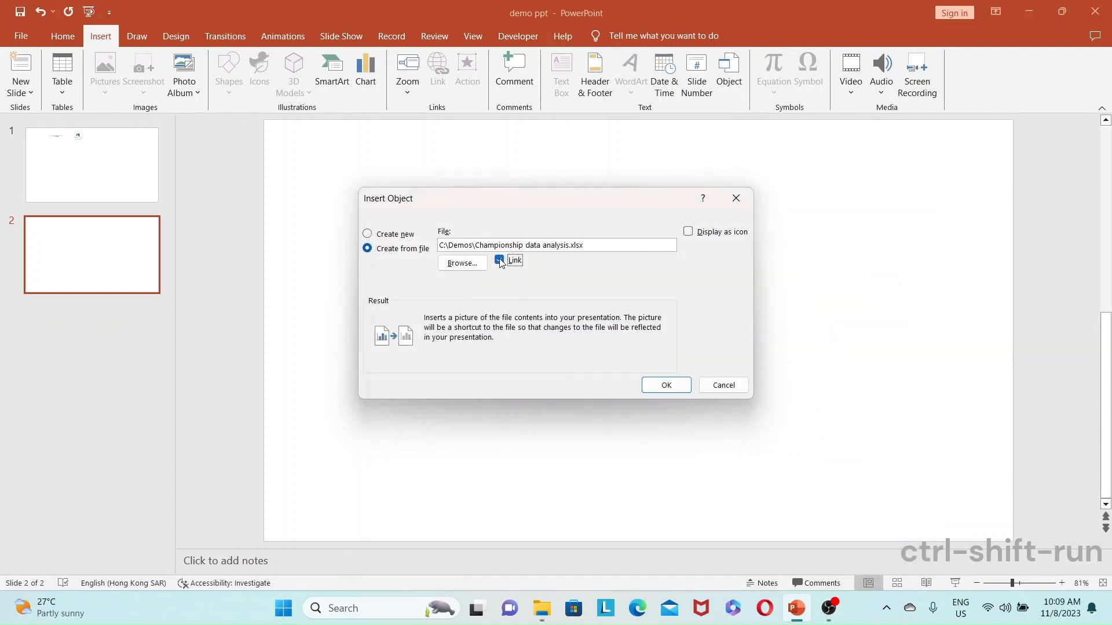
left_click(666, 385)
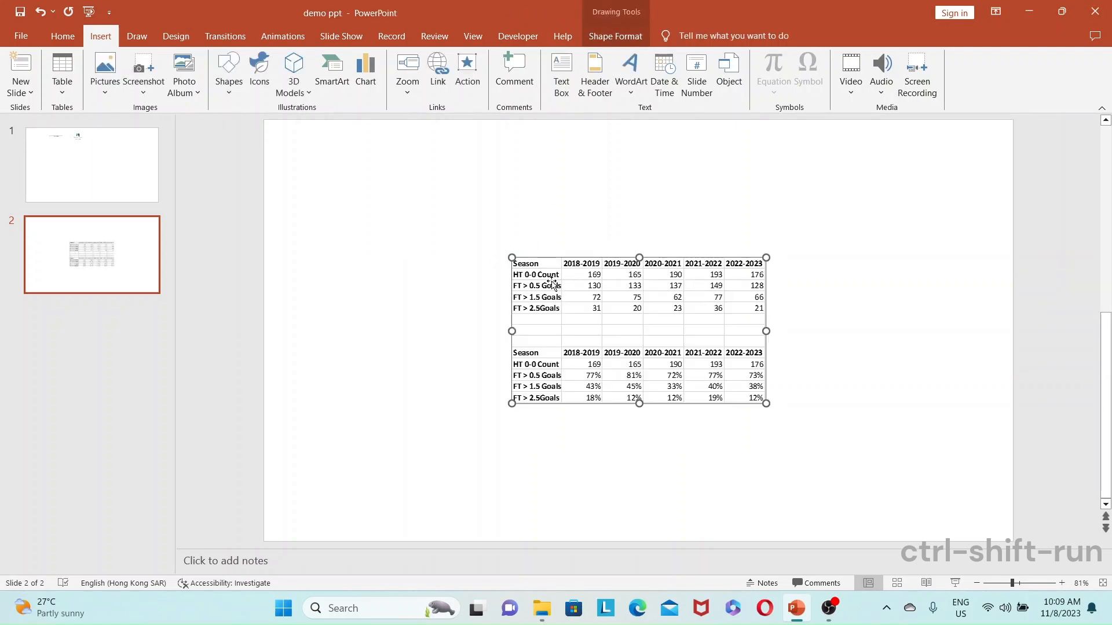
left_click(439, 384)
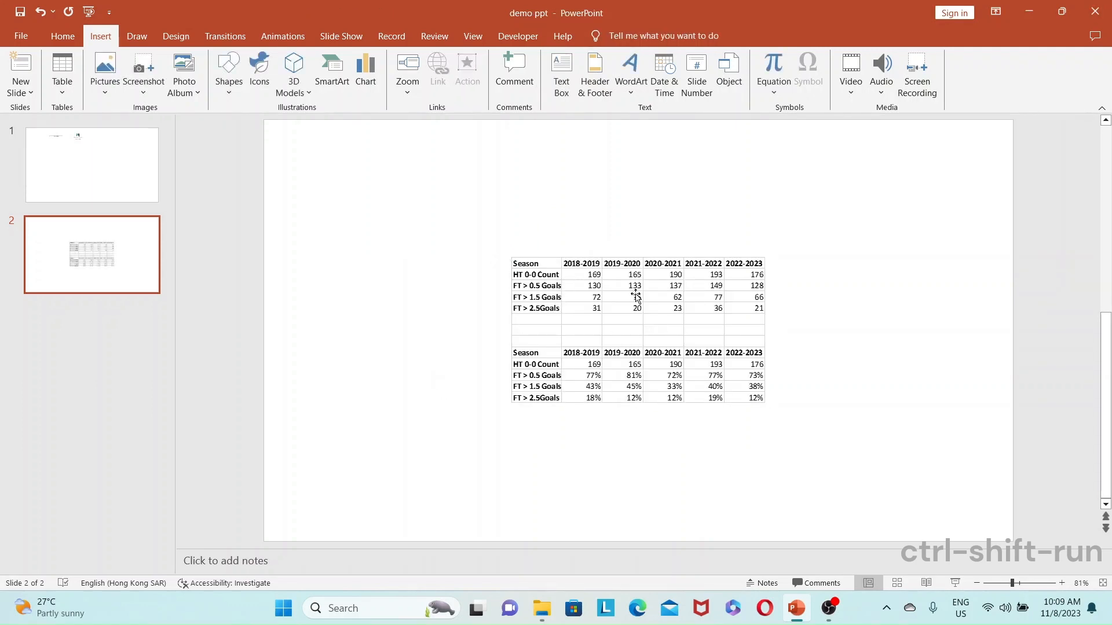
Open the linked table's source workbook from the slide, change cell B2 to the formula =169*2, then save and close the workbook
left_click(633, 307)
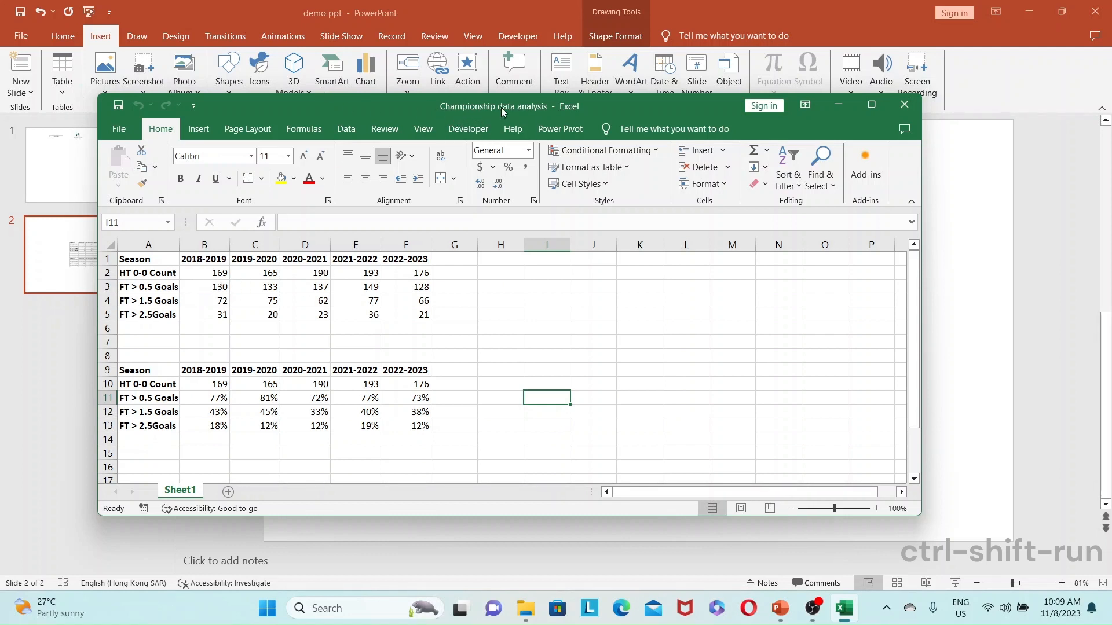
left_click(223, 276)
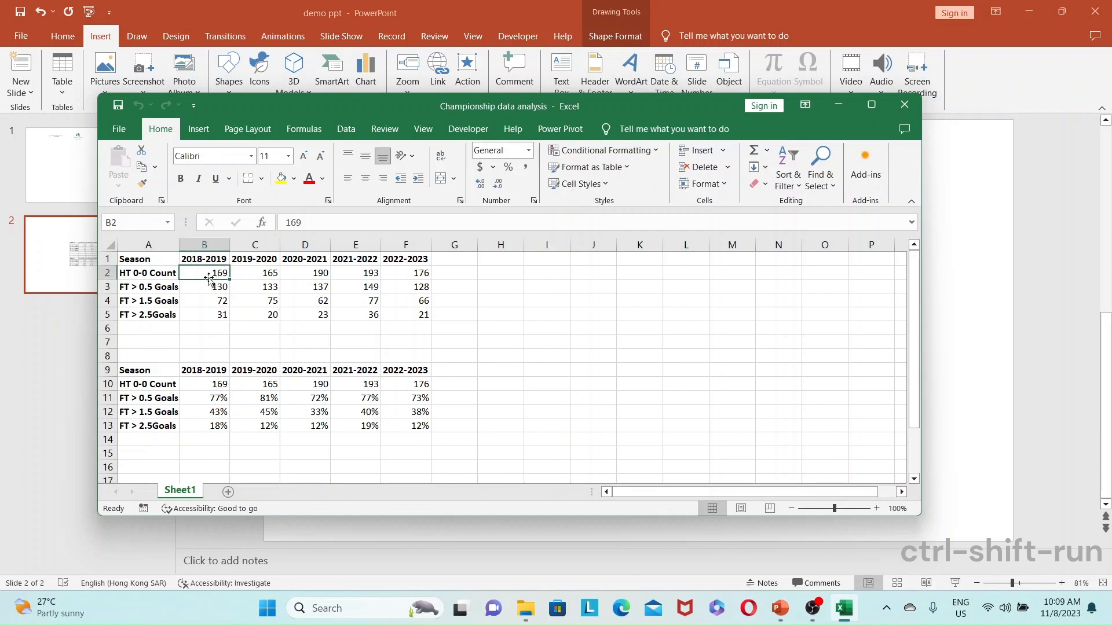
double_click(208, 273)
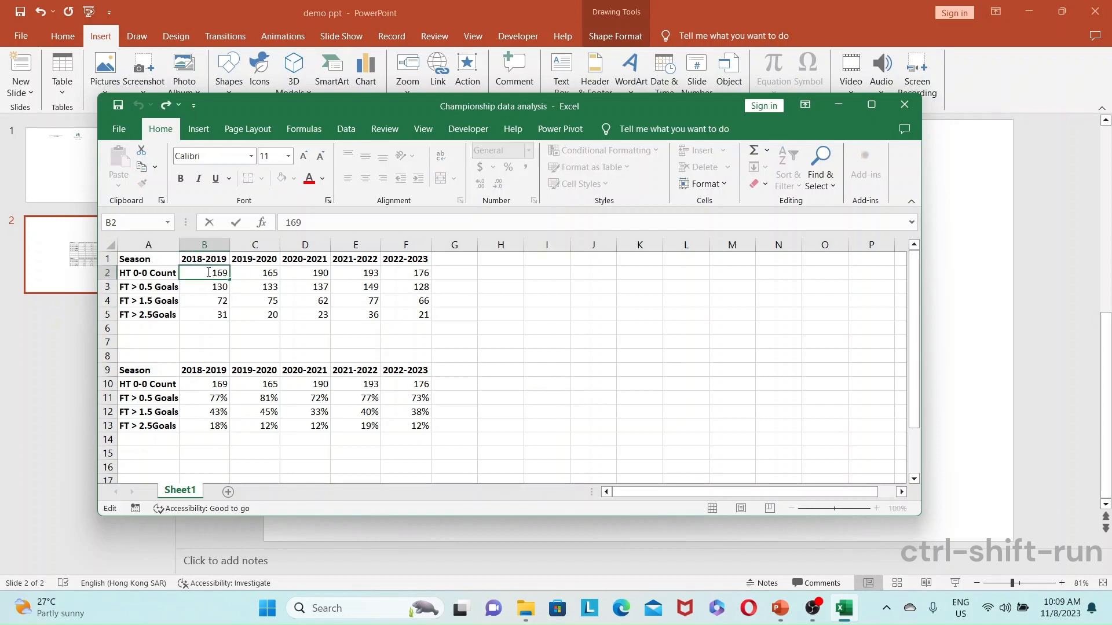
type("=")
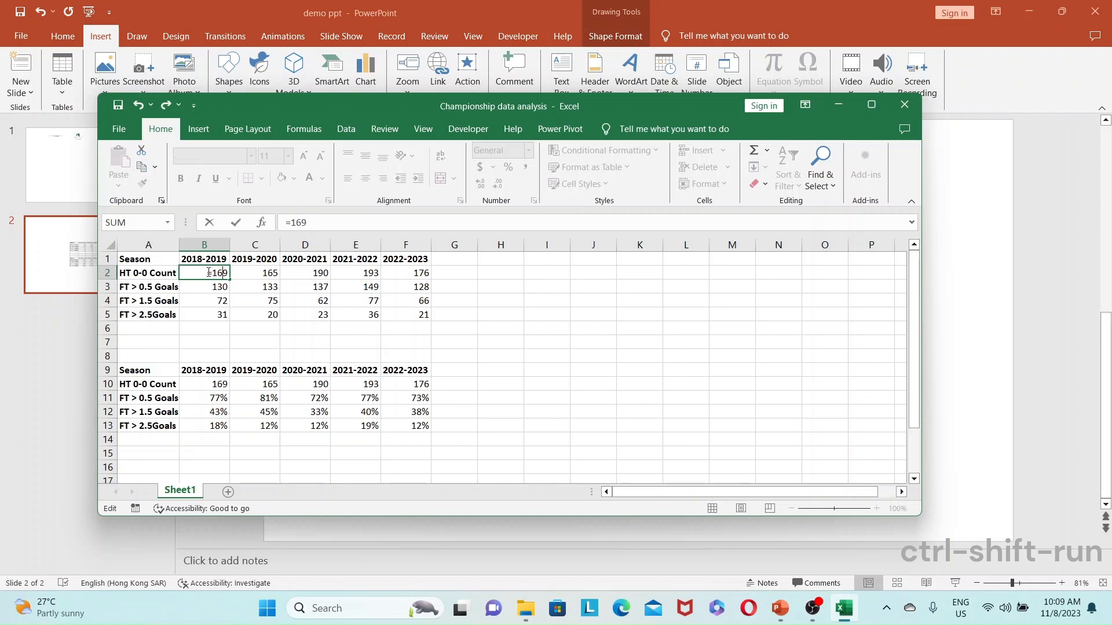
type("*2")
key("Return")
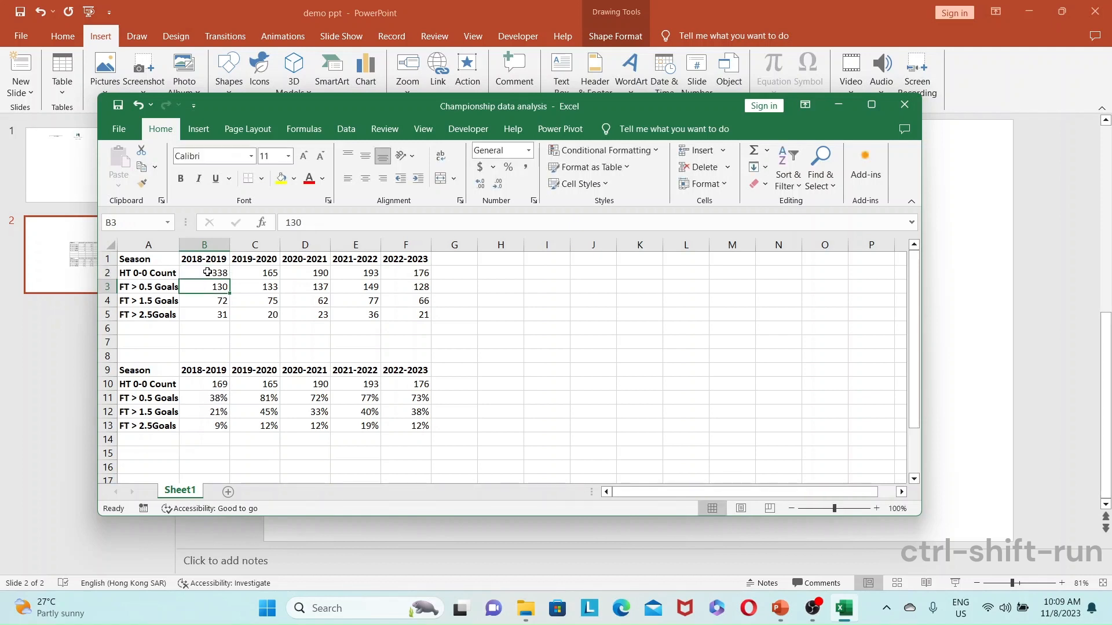
left_click(905, 105)
left_click(832, 320)
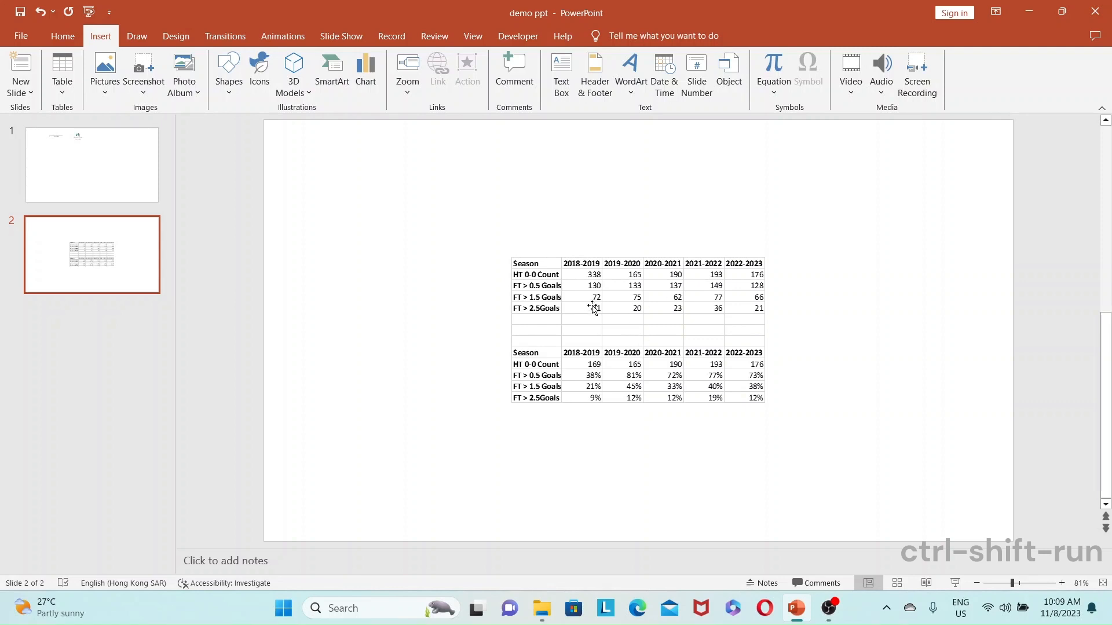
Open the Championship data analysis workbook directly in Excel and set cell B2 back to the plain value 169
left_click(541, 608)
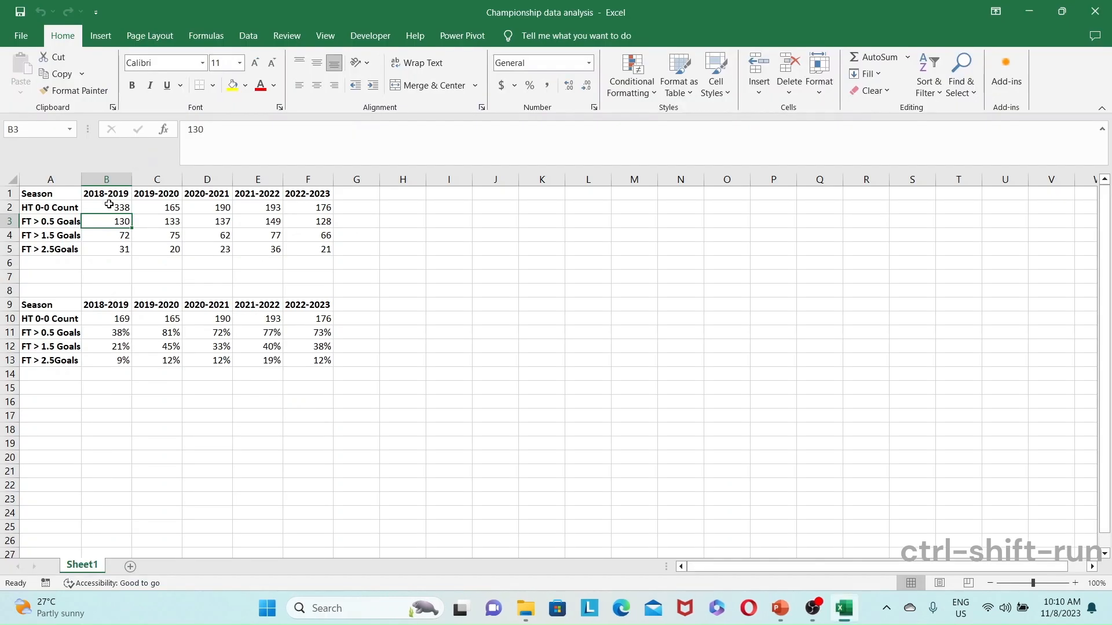
left_click(108, 204)
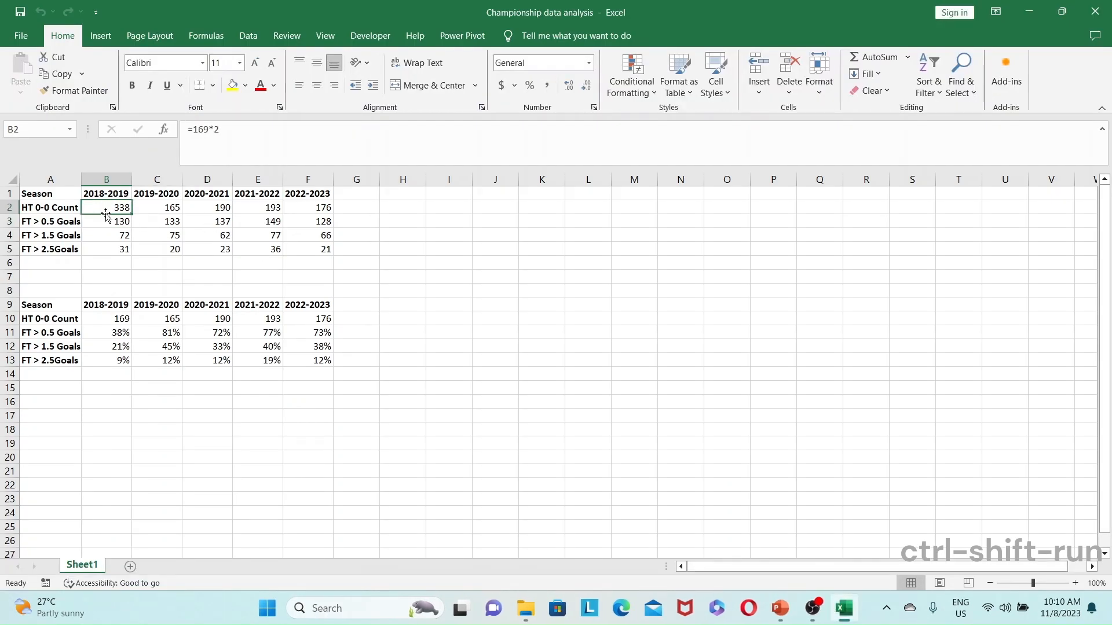
left_click(197, 129)
key("BackSpace")
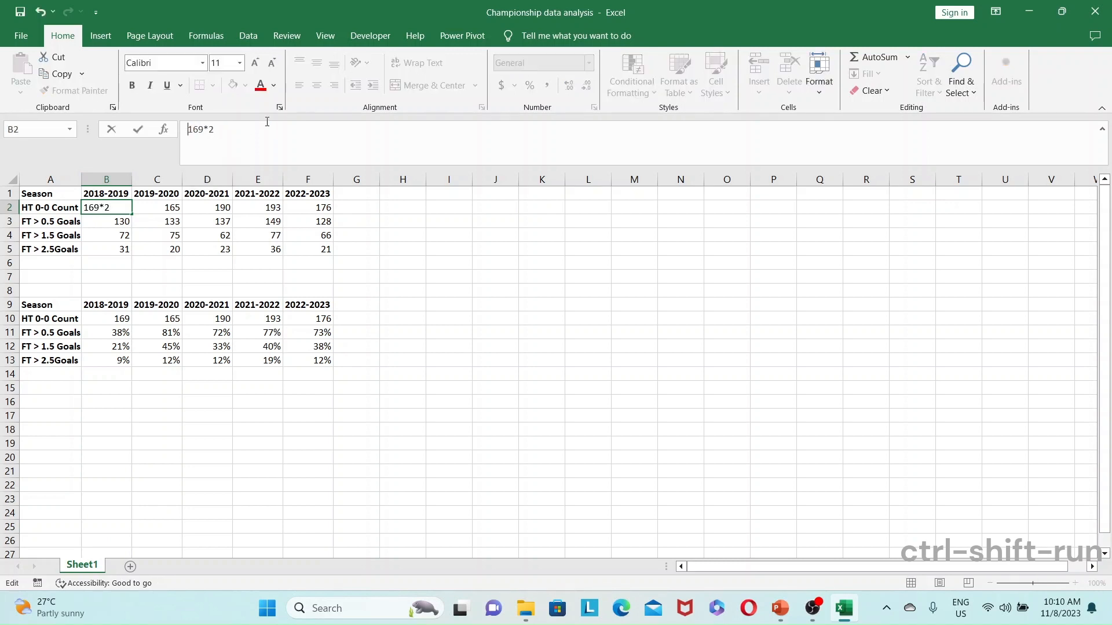
key("BackSpace")
key("Return")
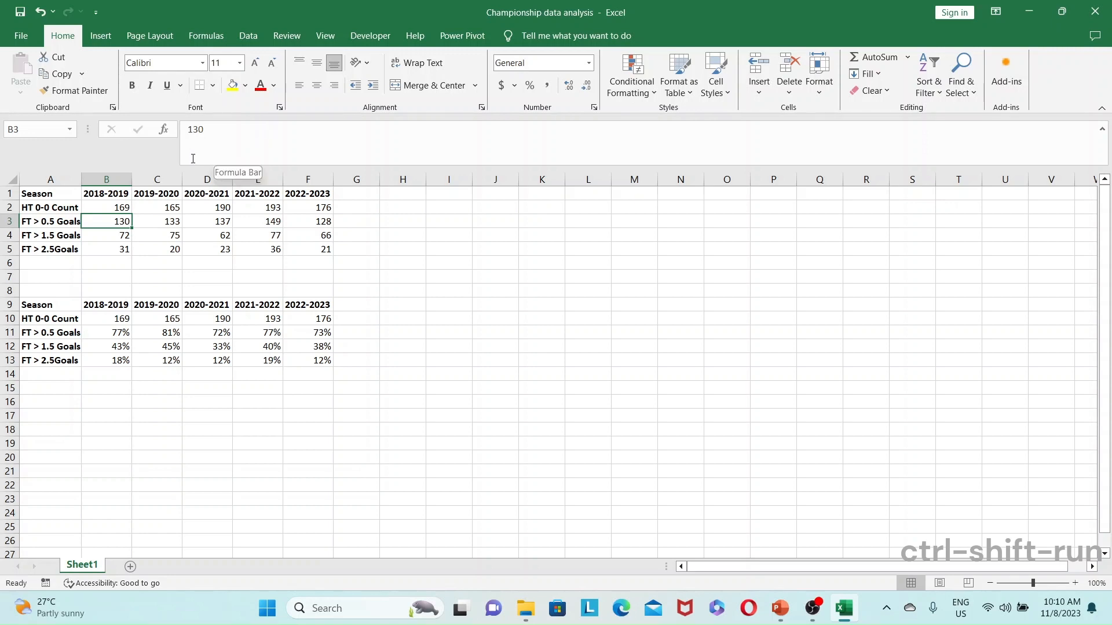
left_click(109, 209)
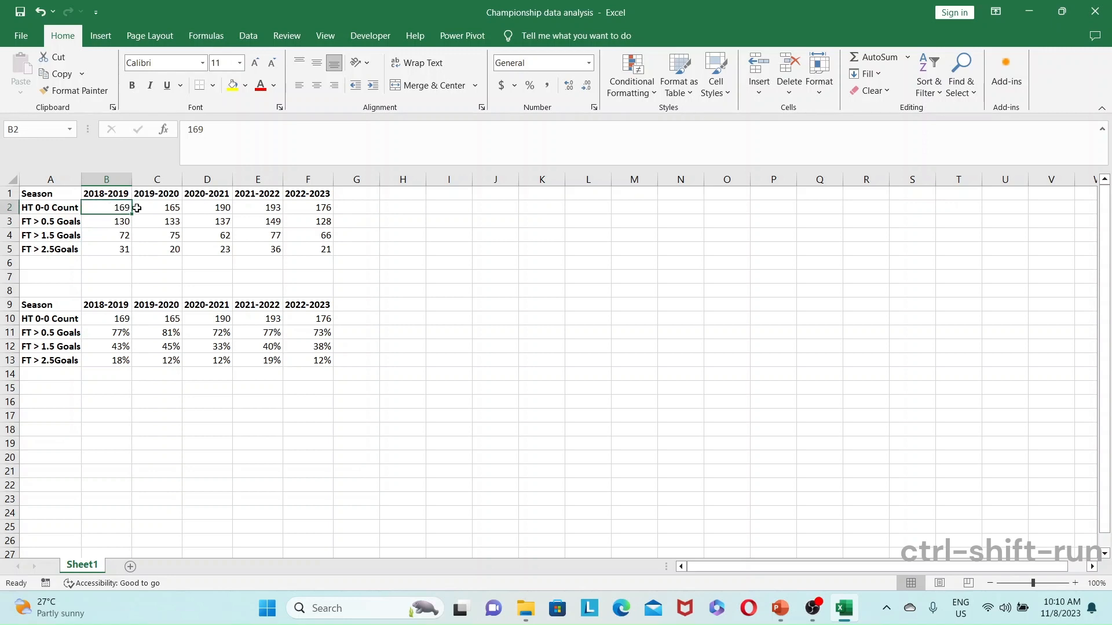